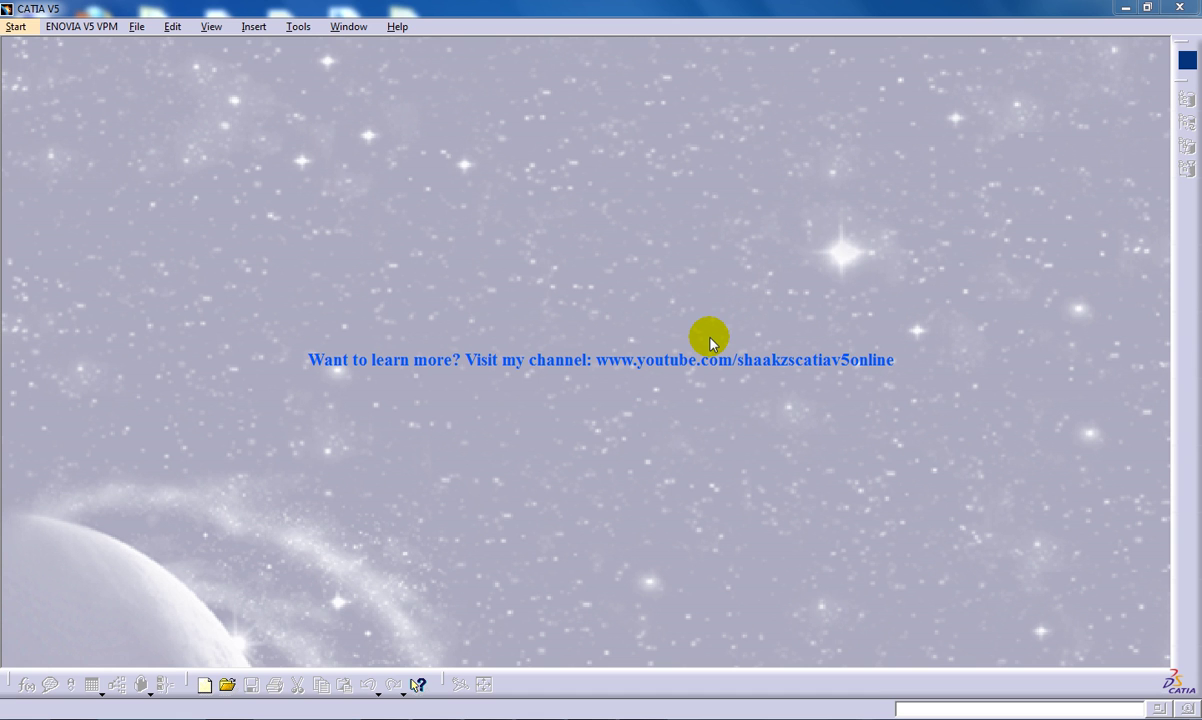
# Create a new part, Part1, in the Wireframe and Surface Design workbench from the Start menu.
pyautogui.click(16, 28)
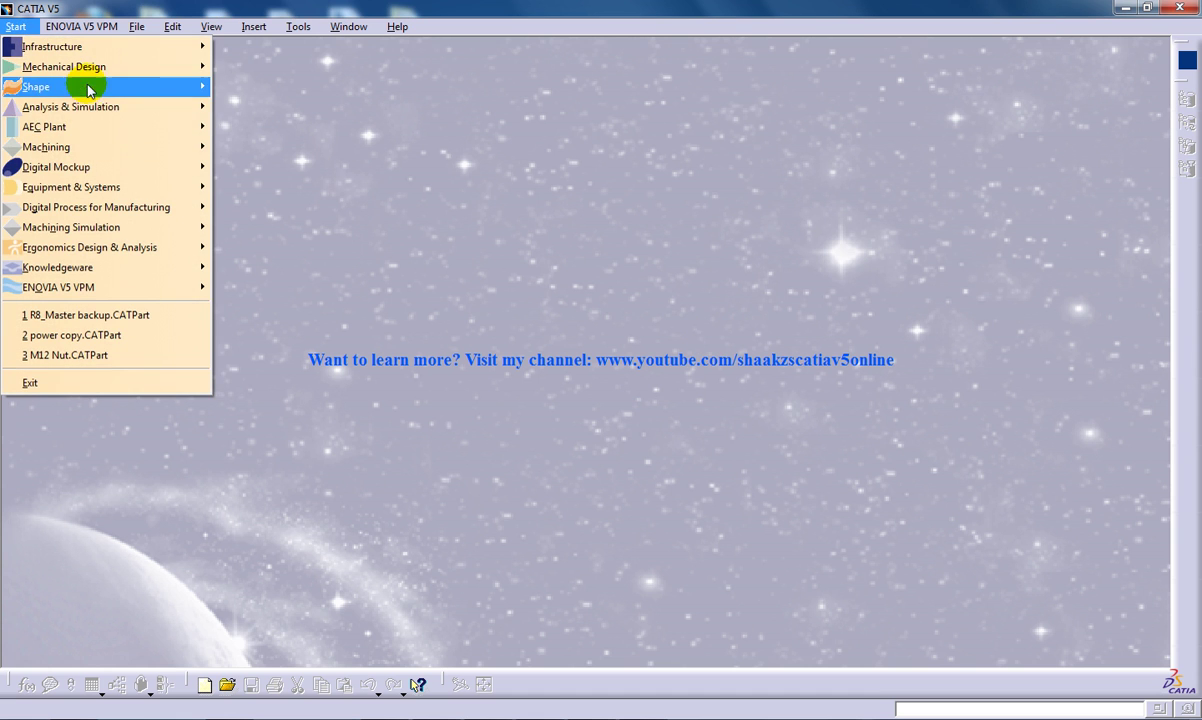
pyautogui.moveTo(80, 66)
pyautogui.click(300, 387)
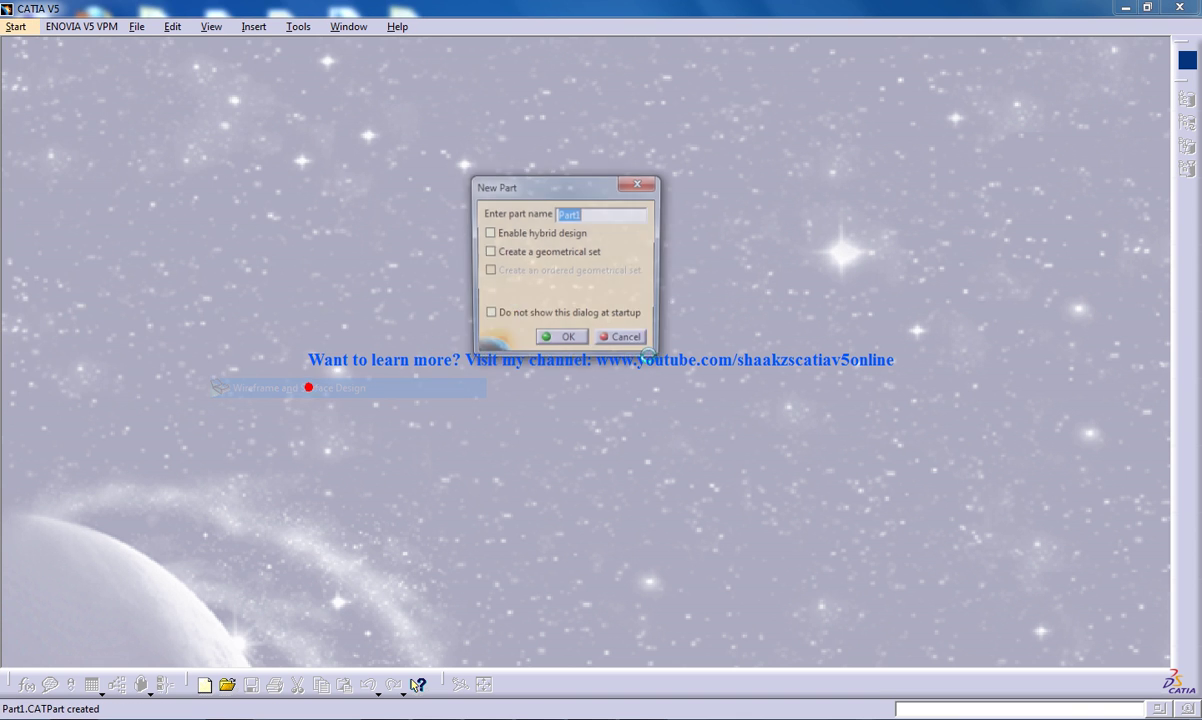
pyautogui.click(568, 337)
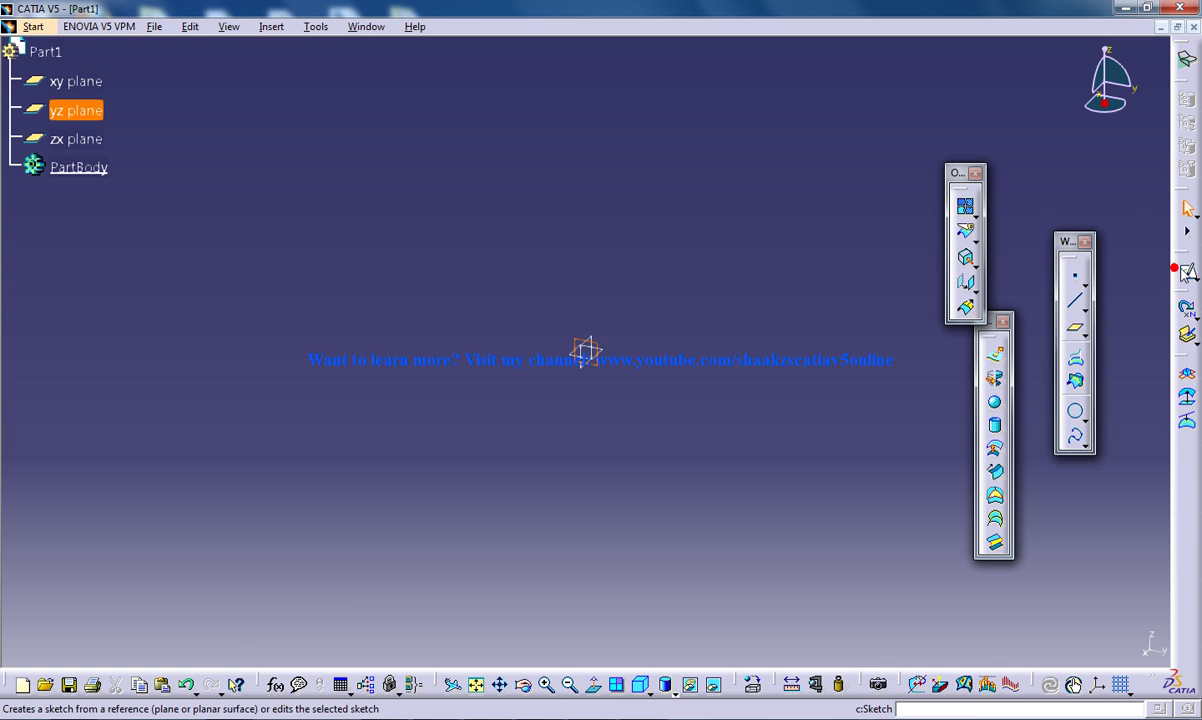
# Sketch a wavy S-shaped spline through six points on the yz plane and exit the sketcher.
pyautogui.click(1186, 270)
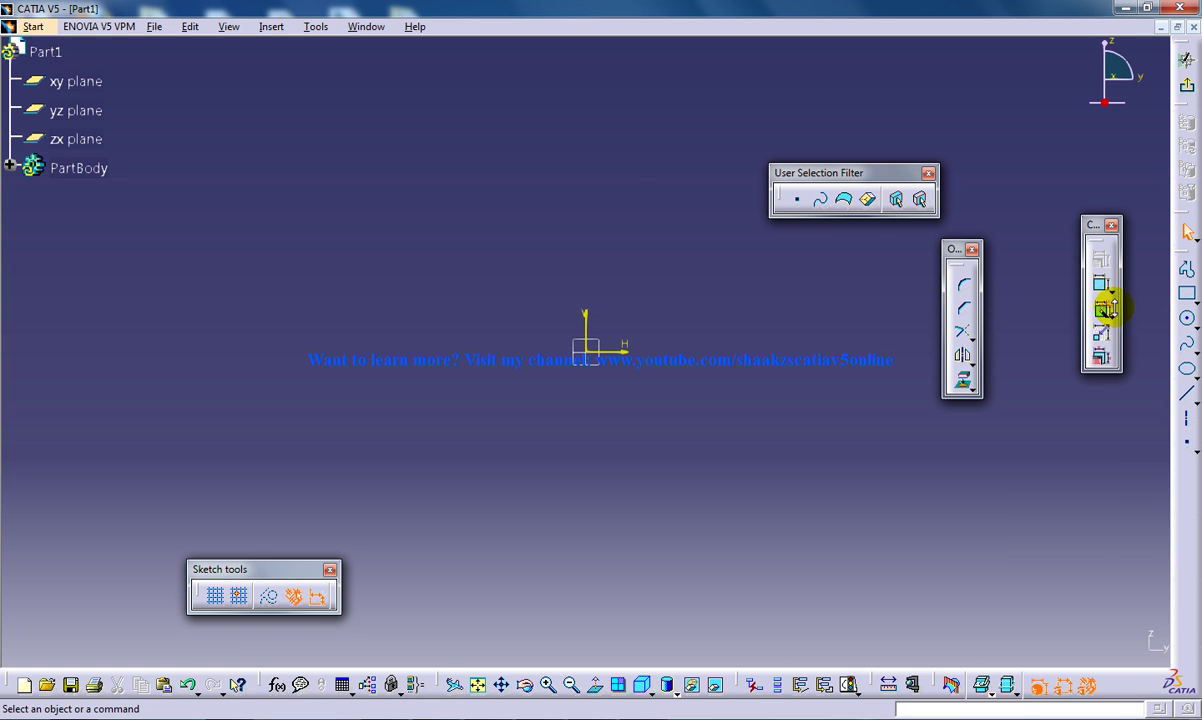
pyautogui.click(1187, 343)
pyautogui.click(508, 346)
pyautogui.click(523, 277)
pyautogui.click(606, 277)
pyautogui.click(639, 333)
pyautogui.click(720, 355)
pyautogui.doubleClick(793, 301)
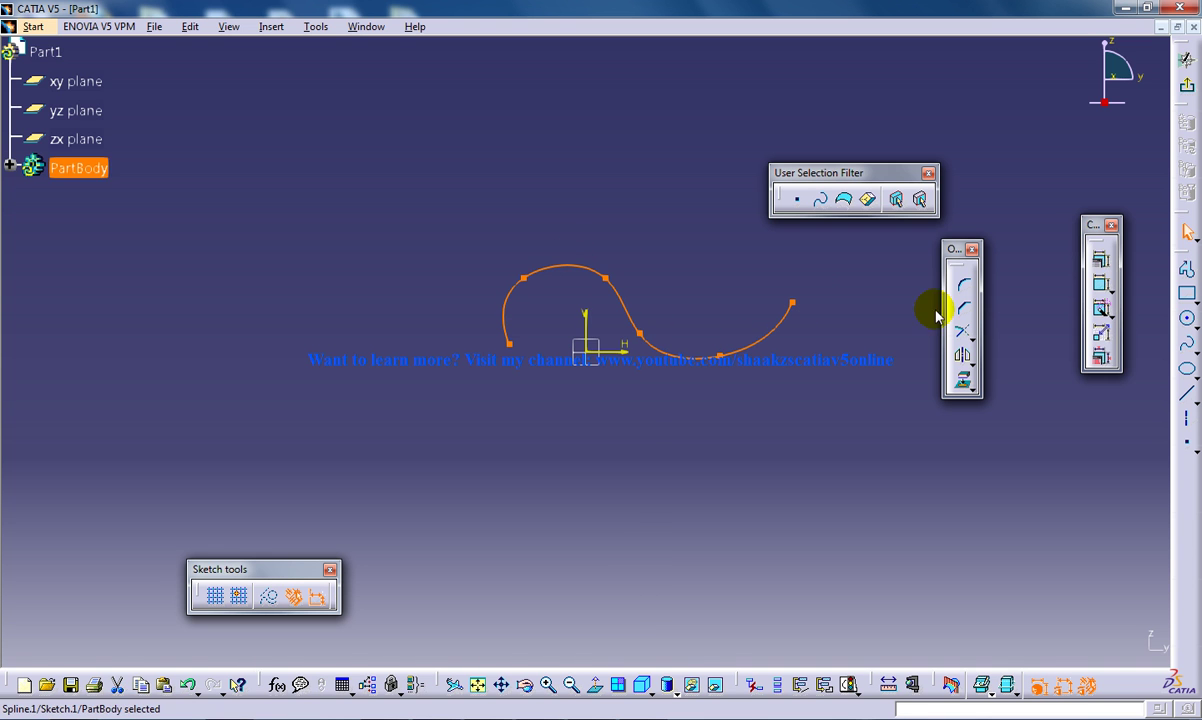
pyautogui.click(1187, 90)
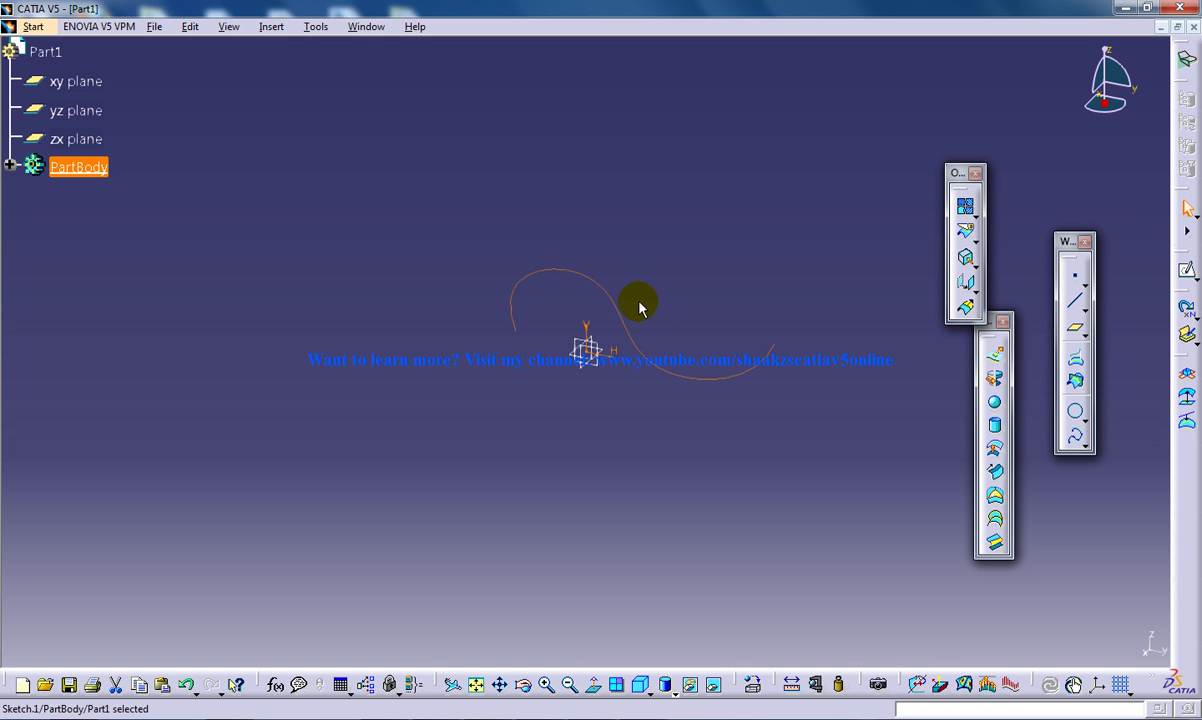
# Extrude the spline sketch 30mm with mirrored extent into surface Extrude.1.
pyautogui.click(997, 372)
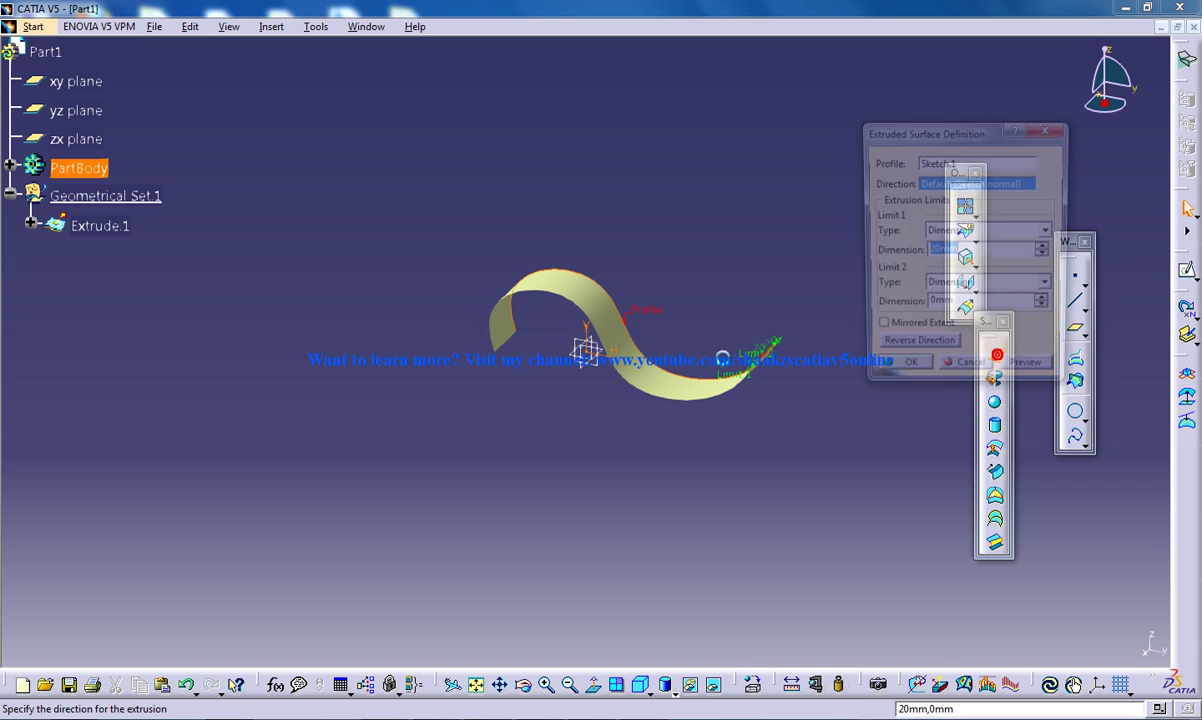
pyautogui.write('30')
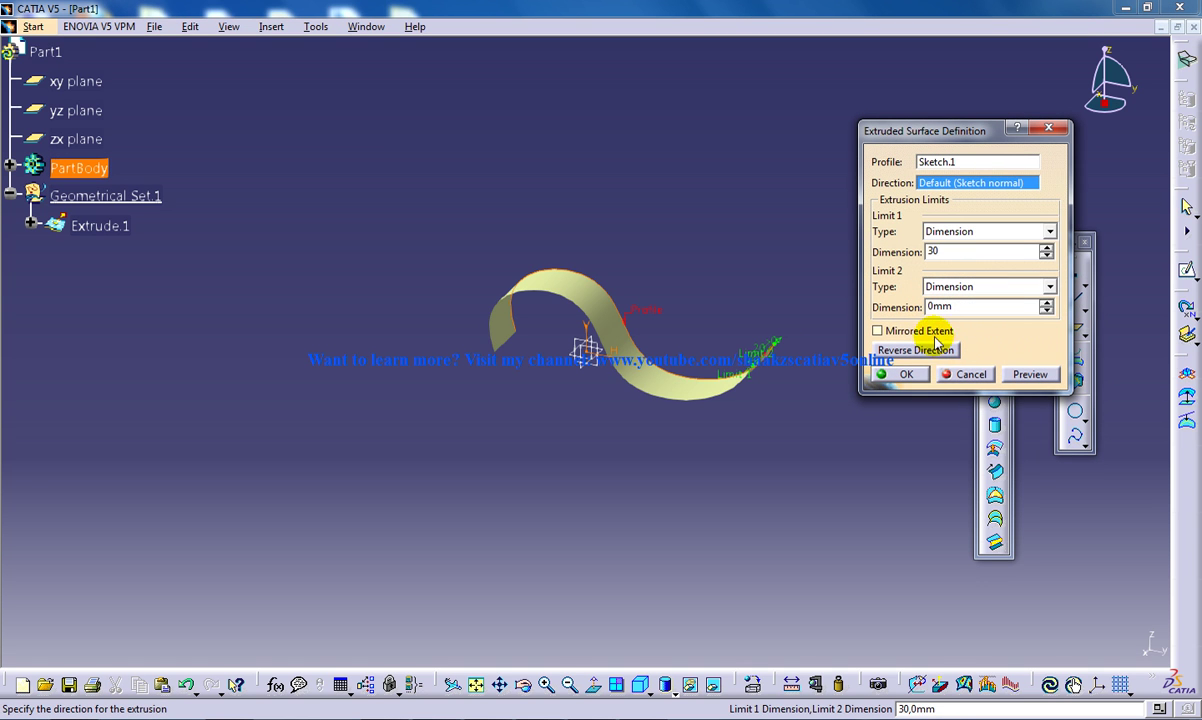
pyautogui.click(925, 330)
pyautogui.click(910, 374)
pyautogui.moveTo(585, 449); pyautogui.dragTo(546, 394, button='middle')
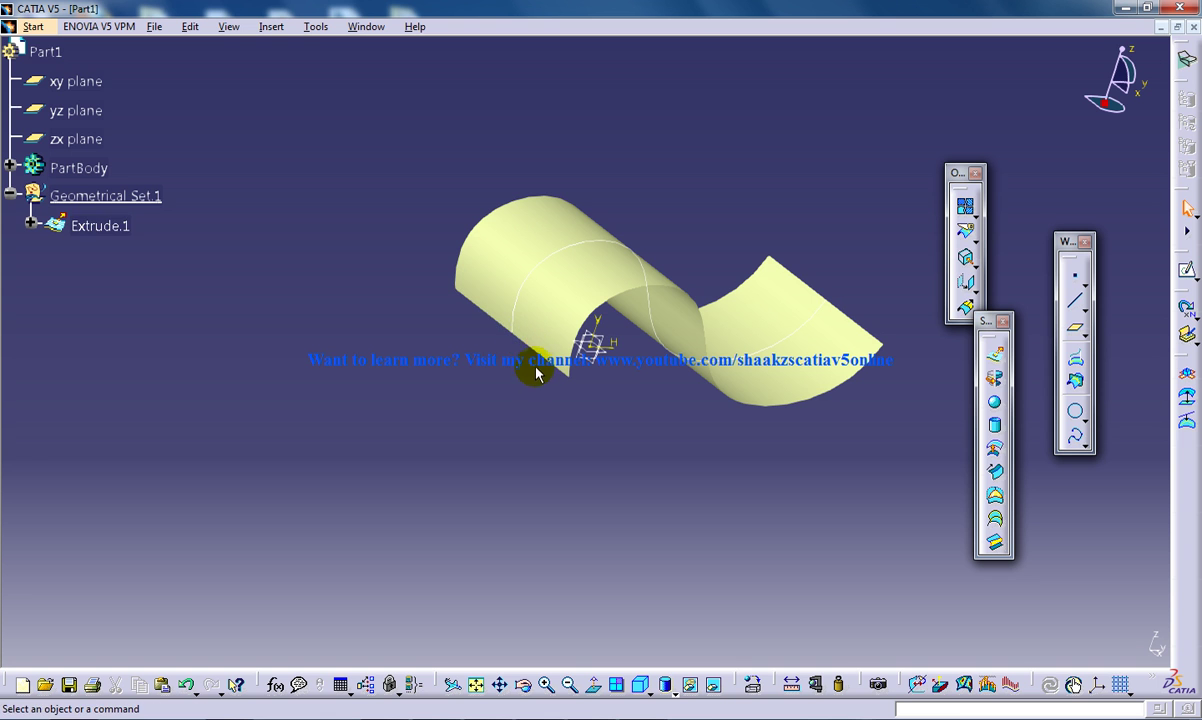
pyautogui.moveTo(633, 373); pyautogui.dragTo(645, 393, button='middle')
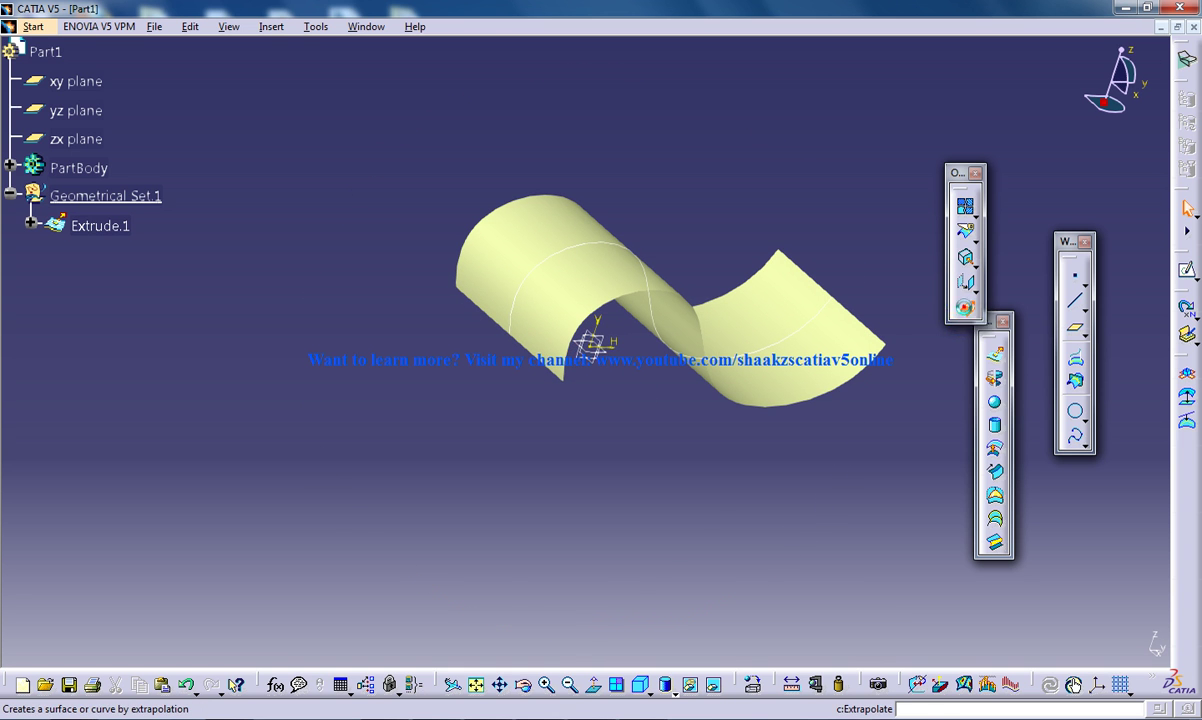
# Start an extrapolation with the S-surface's left edge as boundary and Extrude.1 as extrapolated surface.
pyautogui.click(994, 541)
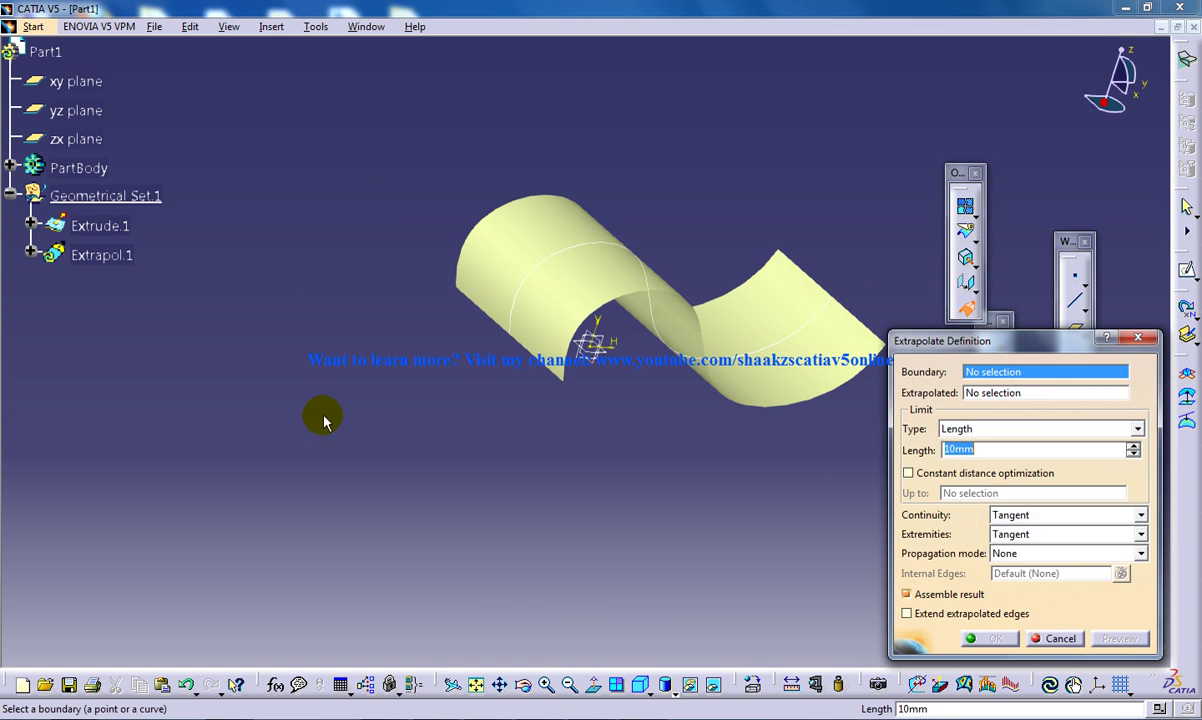
pyautogui.click(520, 356)
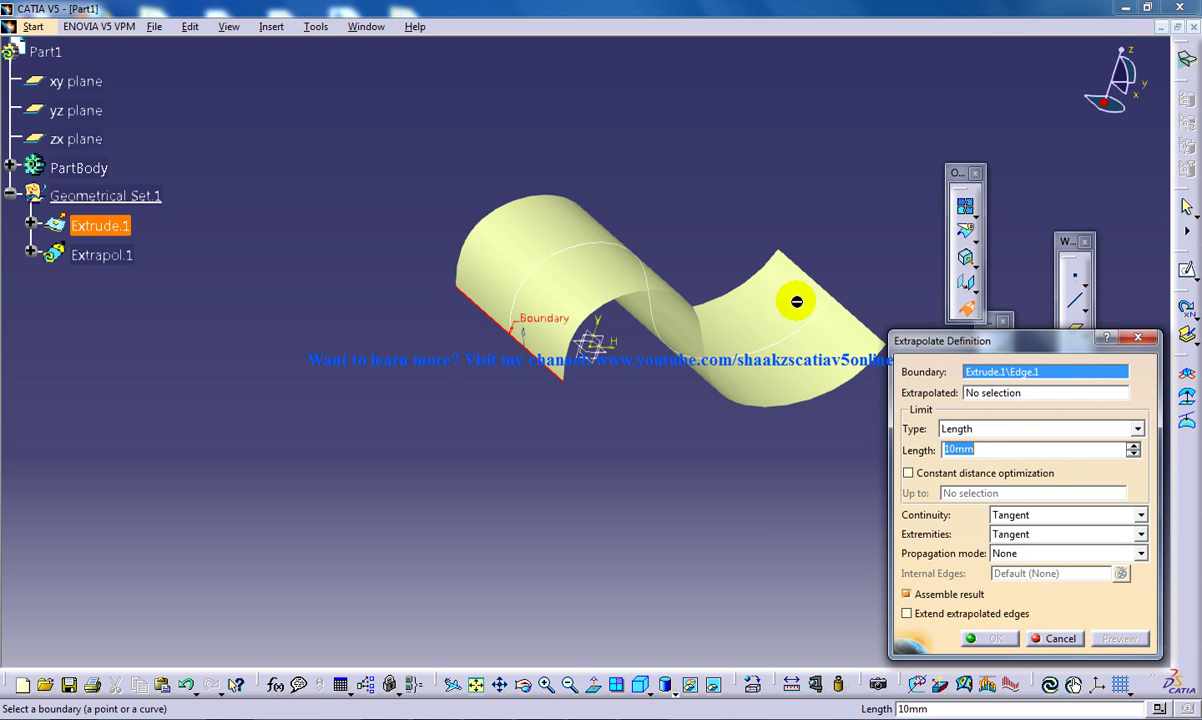
pyautogui.click(1005, 393)
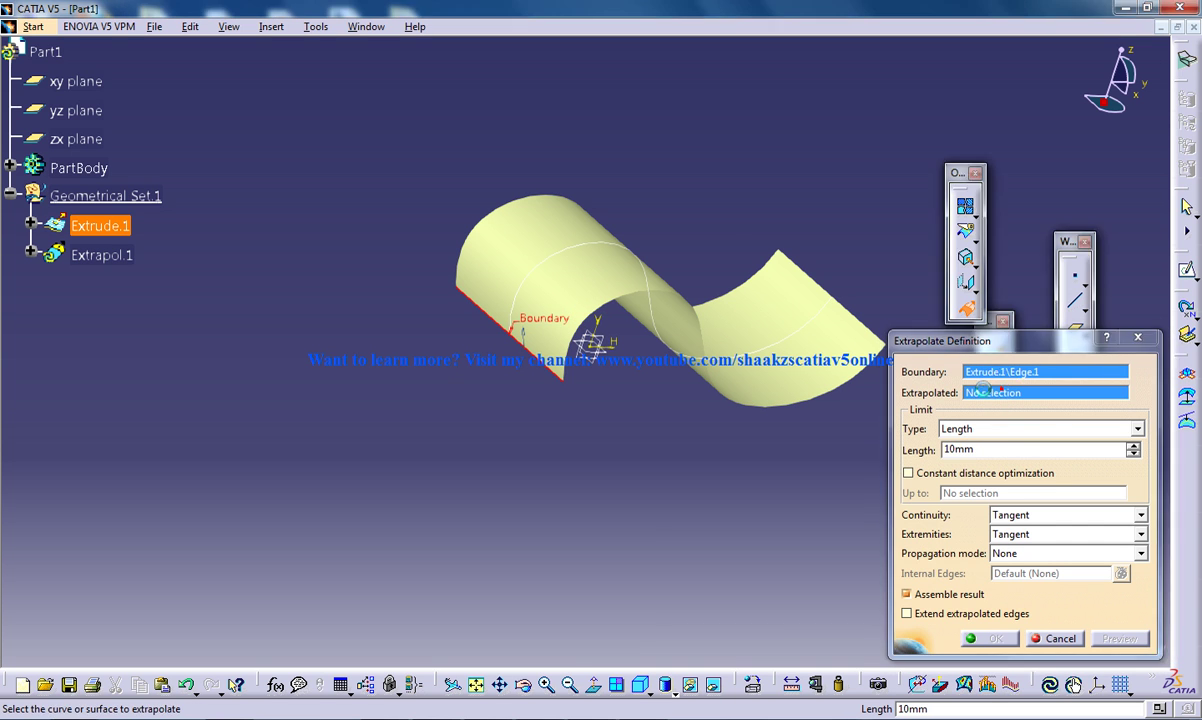
pyautogui.click(563, 288)
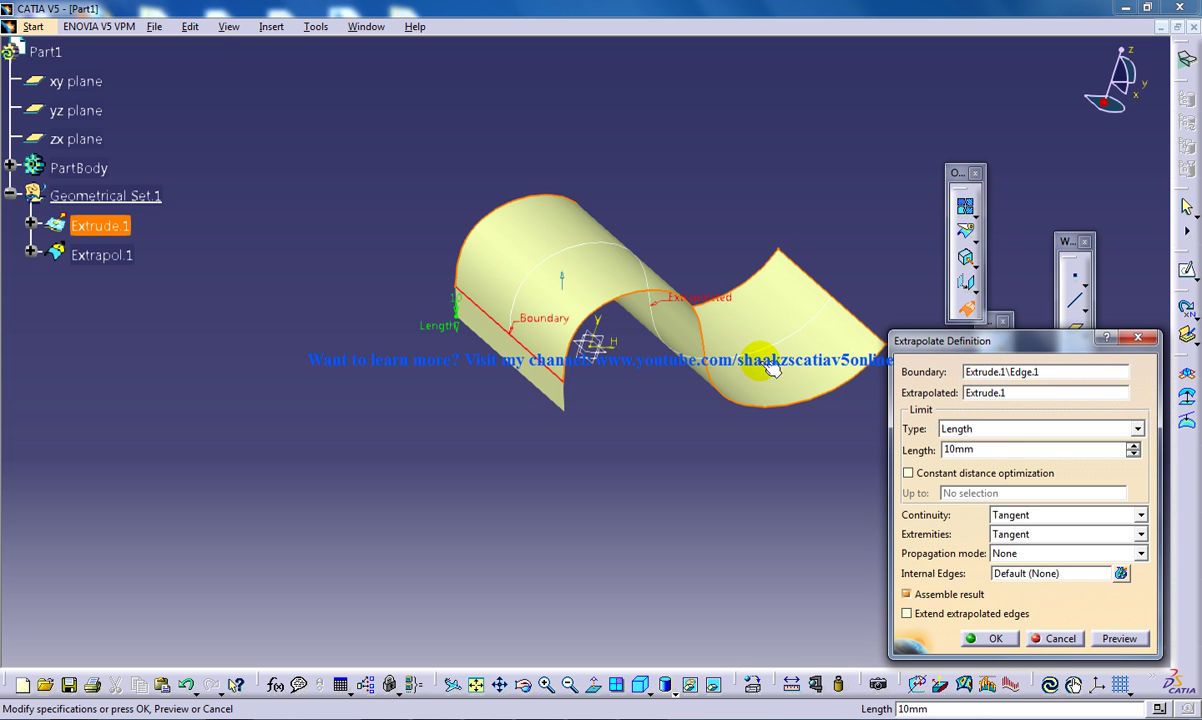
pyautogui.moveTo(612, 236); pyautogui.dragTo(572, 293, button='middle')
pyautogui.moveTo(450, 291); pyautogui.dragTo(437, 276, button='middle')
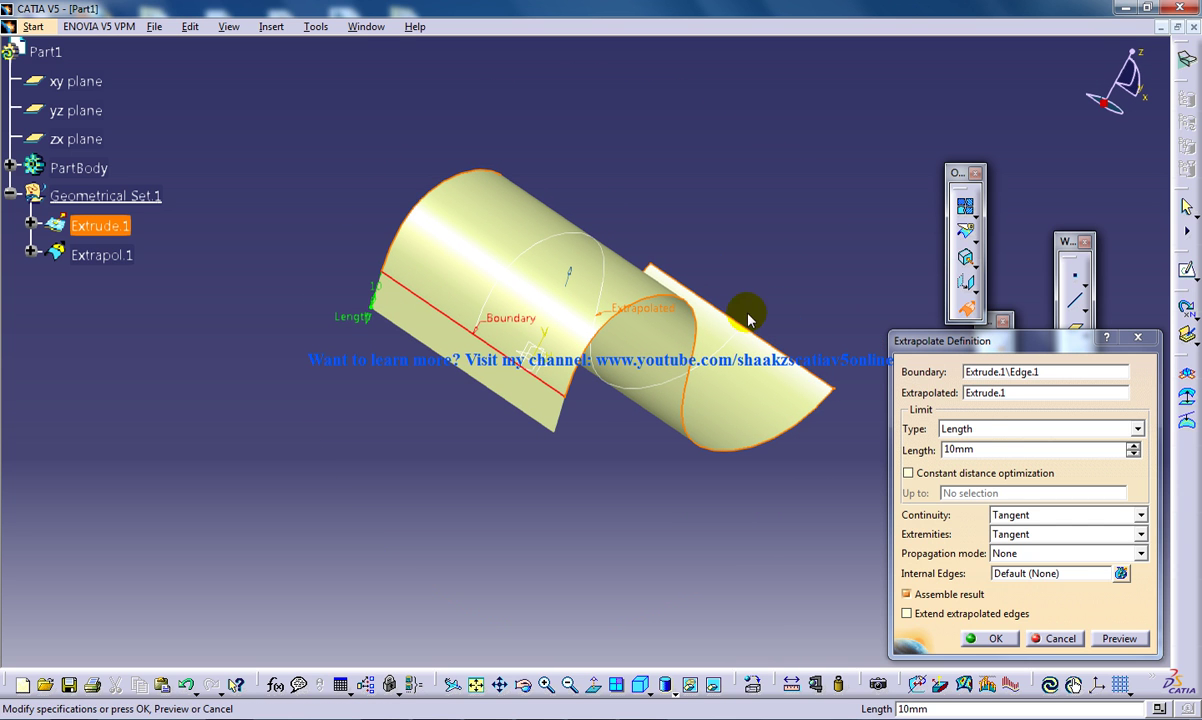
# Set the extrapolation length to 50mm and preview the tangent extension.
pyautogui.doubleClick(998, 449)
pyautogui.write('50')
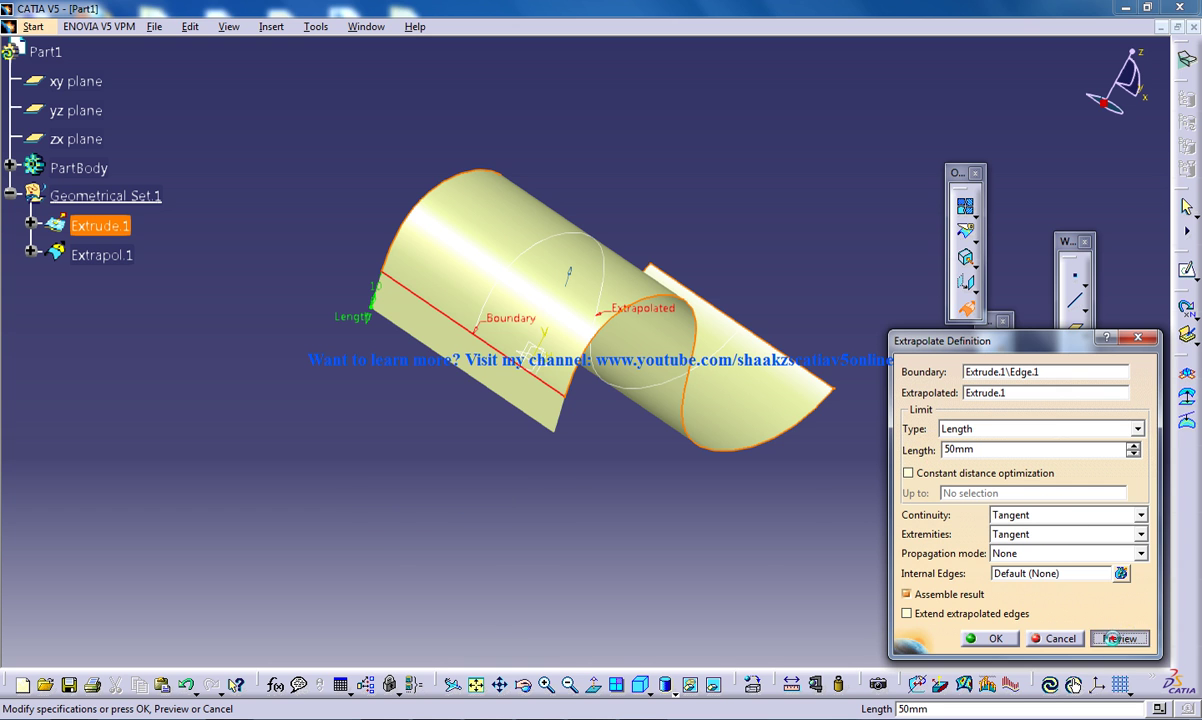
pyautogui.click(1119, 638)
pyautogui.moveTo(577, 390); pyautogui.dragTo(378, 305, button='middle')
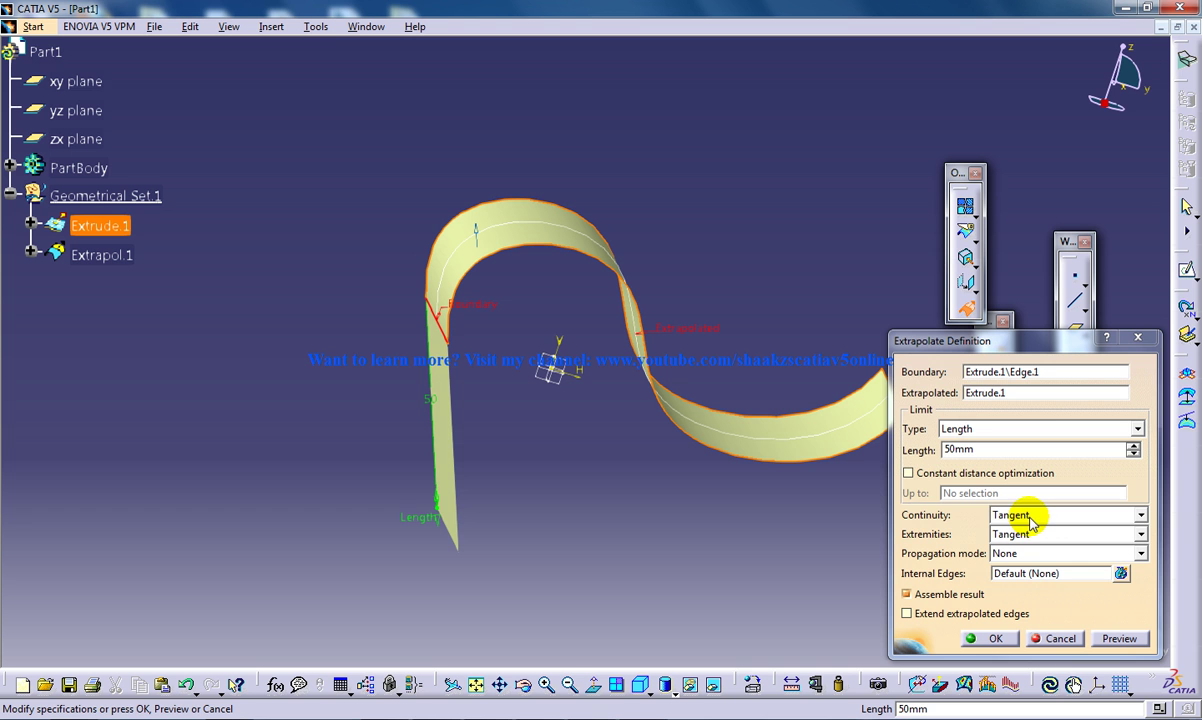
pyautogui.moveTo(529, 376); pyautogui.dragTo(430, 340, button='middle')
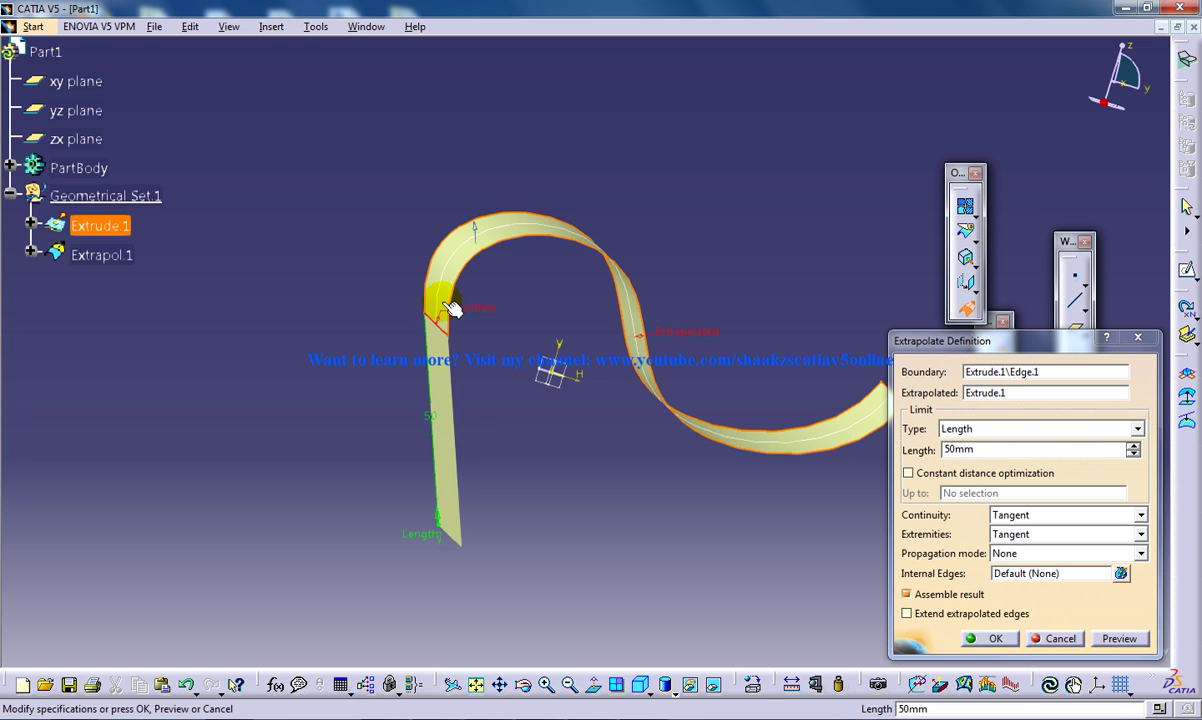
pyautogui.moveTo(465, 298)
pyautogui.mouseDown(button='middle')
pyautogui.moveTo(478, 330)
pyautogui.moveTo(464, 317)
pyautogui.mouseUp(button='middle')
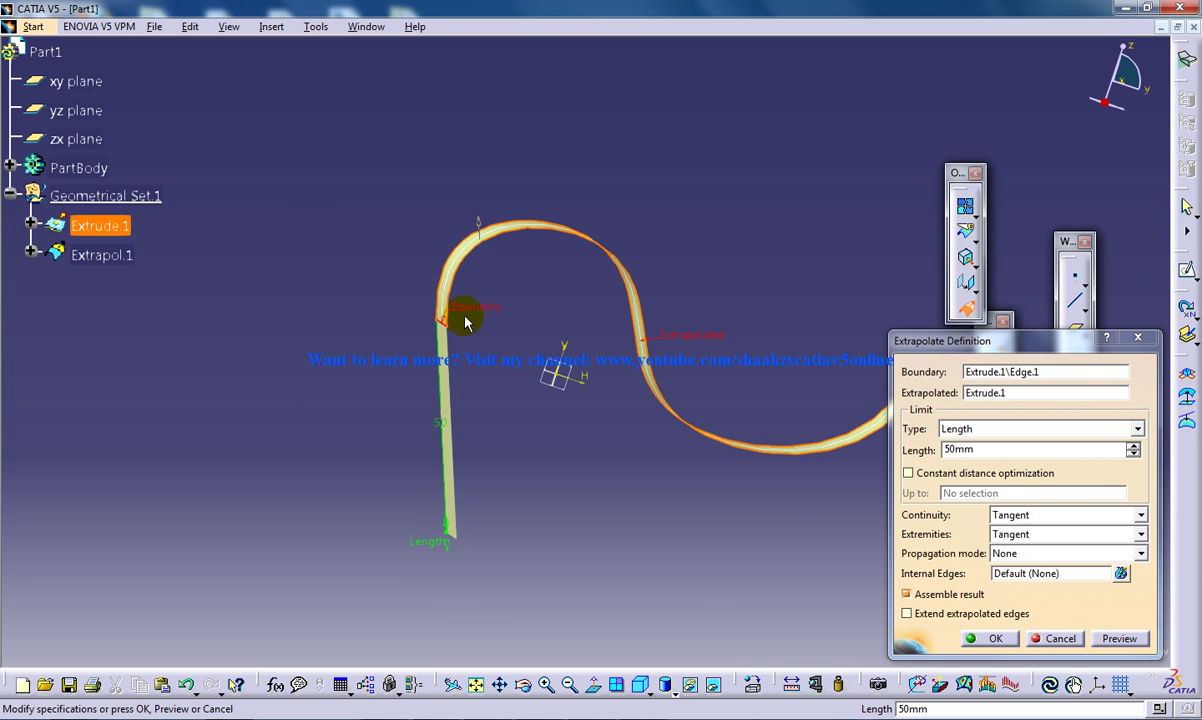
pyautogui.click(995, 516)
# Preview the extrapolation with Curvature continuity, then cancel it.
pyautogui.click(1012, 540)
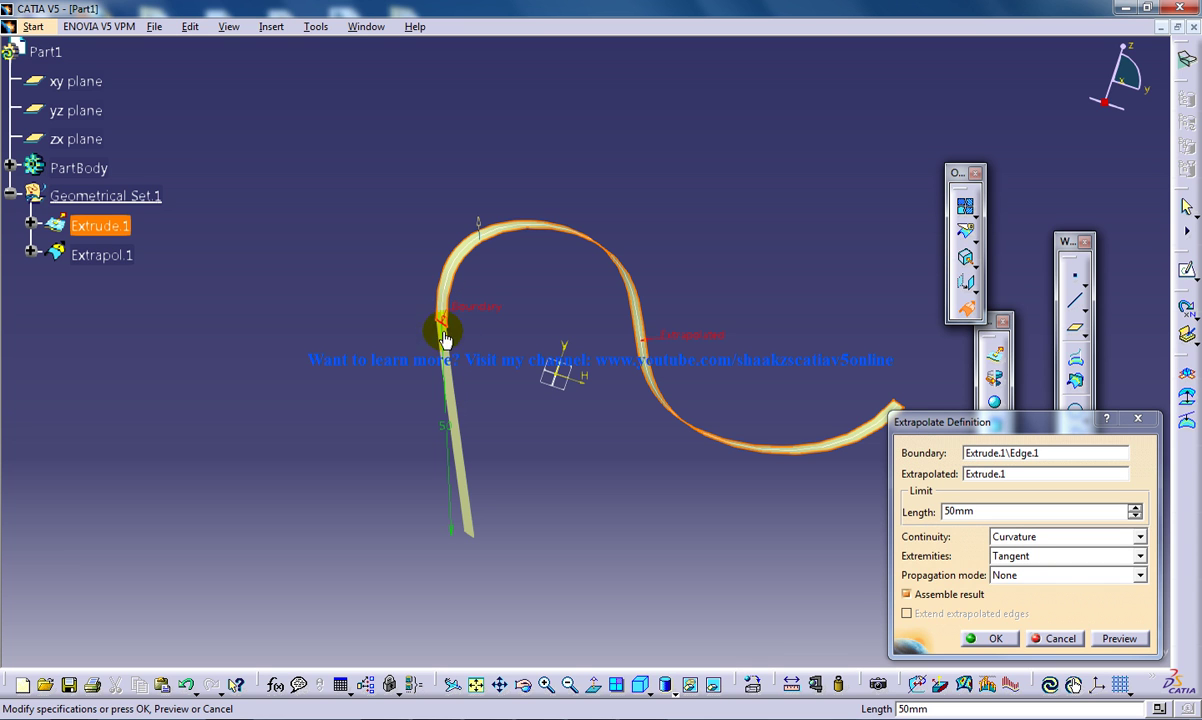
pyautogui.moveTo(448, 330); pyautogui.dragTo(490, 362, button='middle')
pyautogui.moveTo(492, 318); pyautogui.dragTo(507, 342, button='middle')
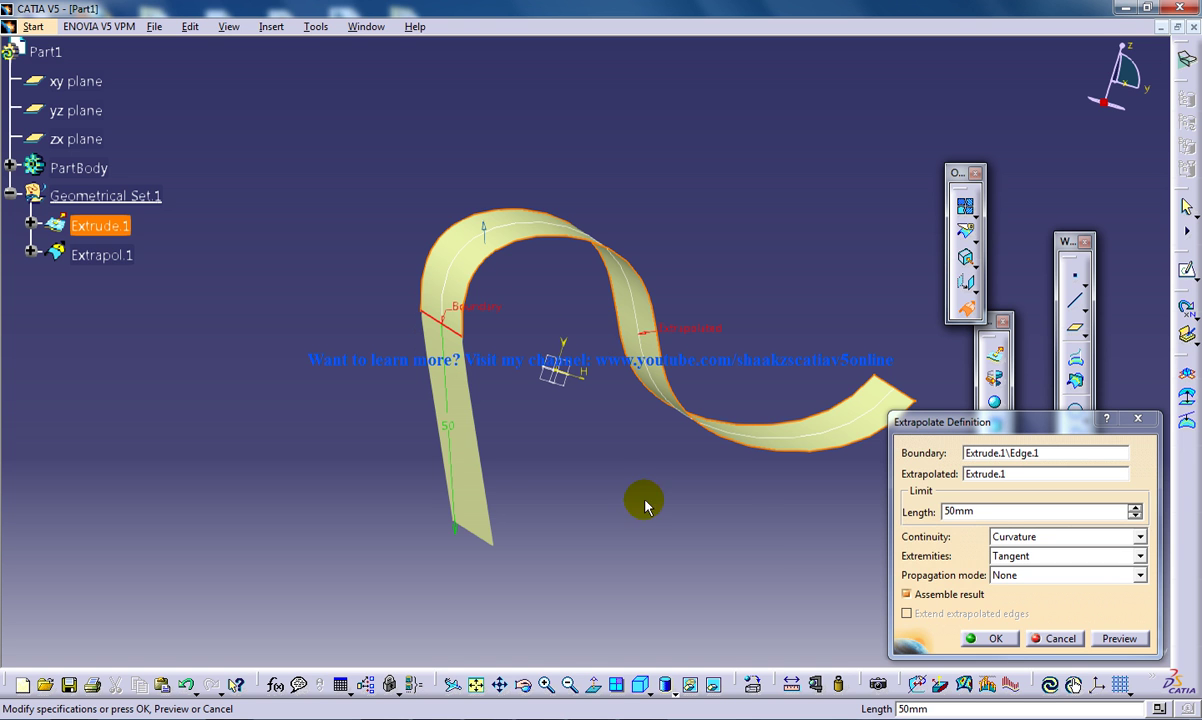
pyautogui.click(1060, 638)
pyautogui.moveTo(545, 502); pyautogui.dragTo(497, 336, button='middle')
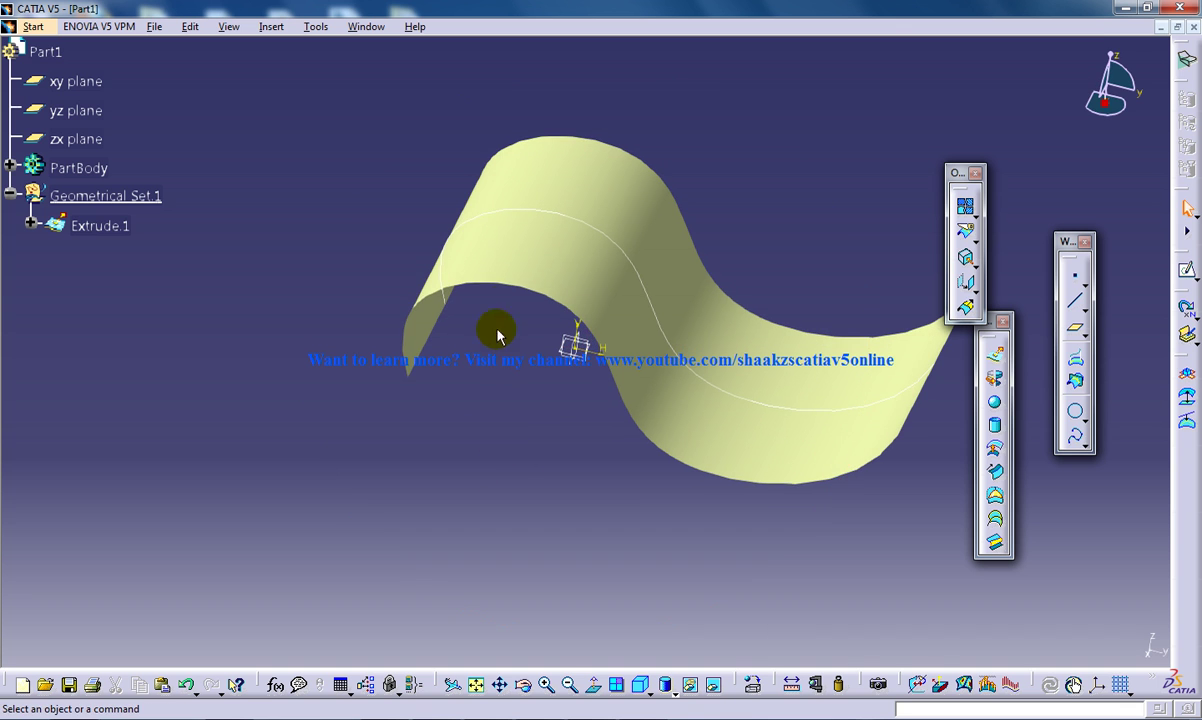
# Extract the S-surface's lower curved edge with Insert > Operations > Extract as Extract.1.
pyautogui.click(498, 278)
pyautogui.moveTo(498, 278); pyautogui.dragTo(478, 422, button='middle')
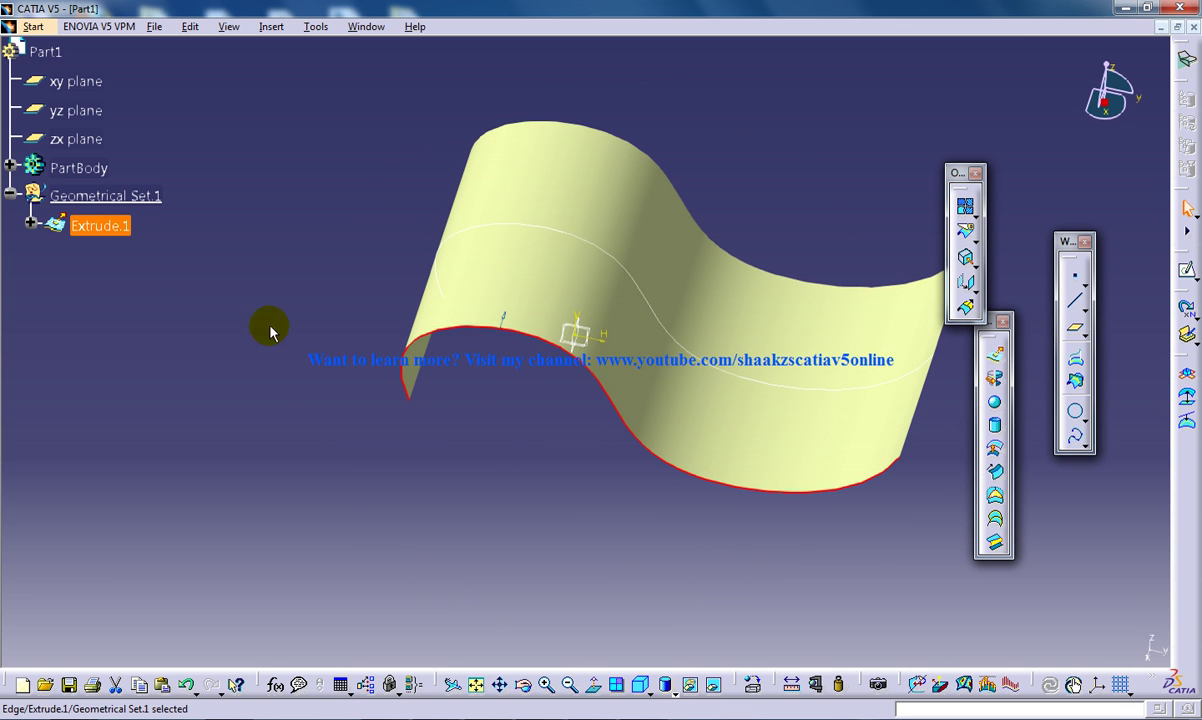
pyautogui.click(103, 228)
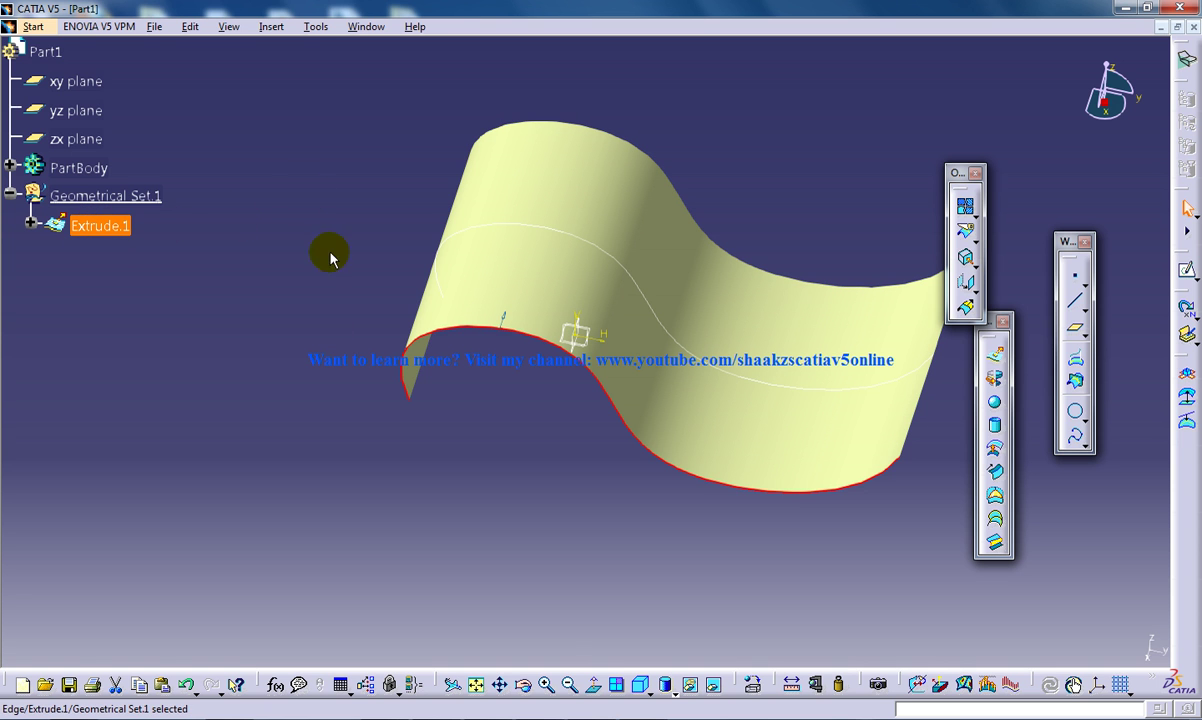
pyautogui.click(272, 27)
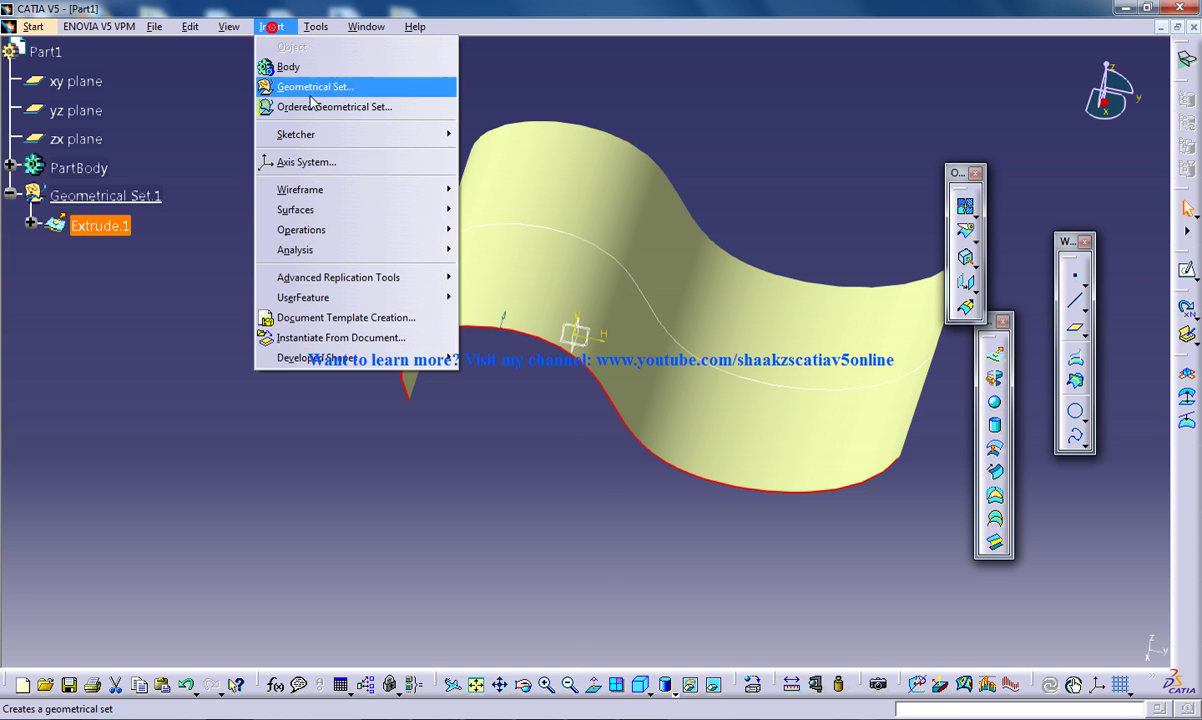
pyautogui.moveTo(341, 229)
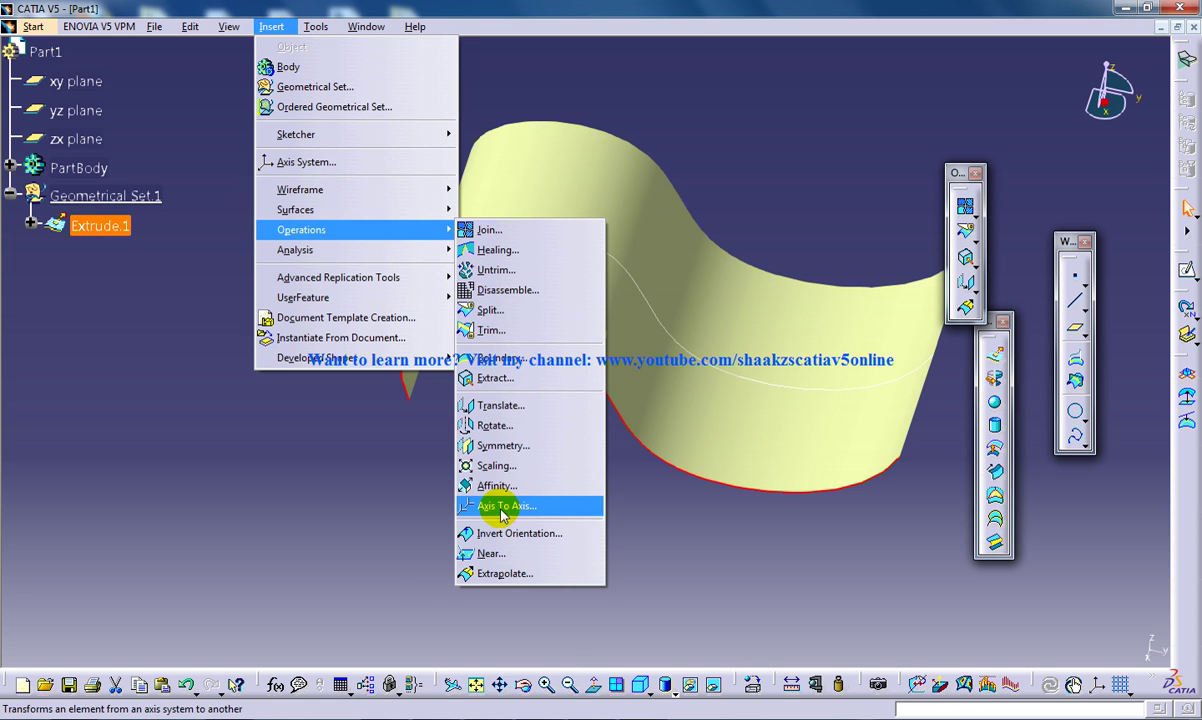
pyautogui.click(492, 378)
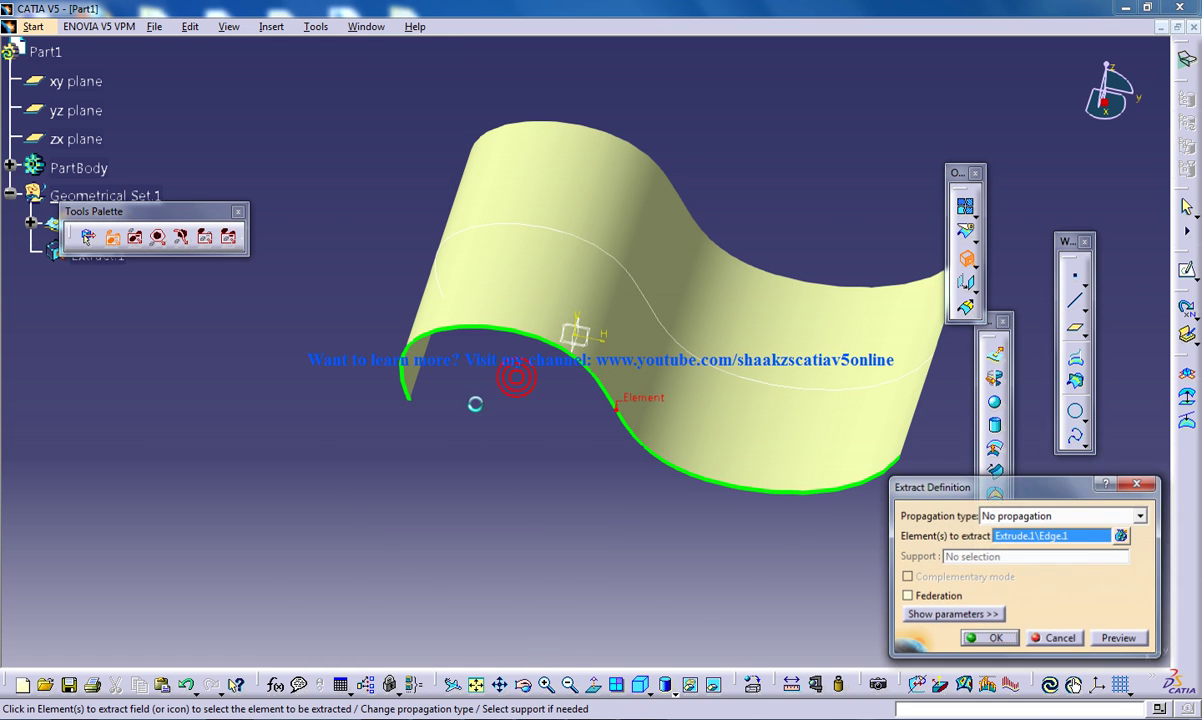
pyautogui.click(982, 640)
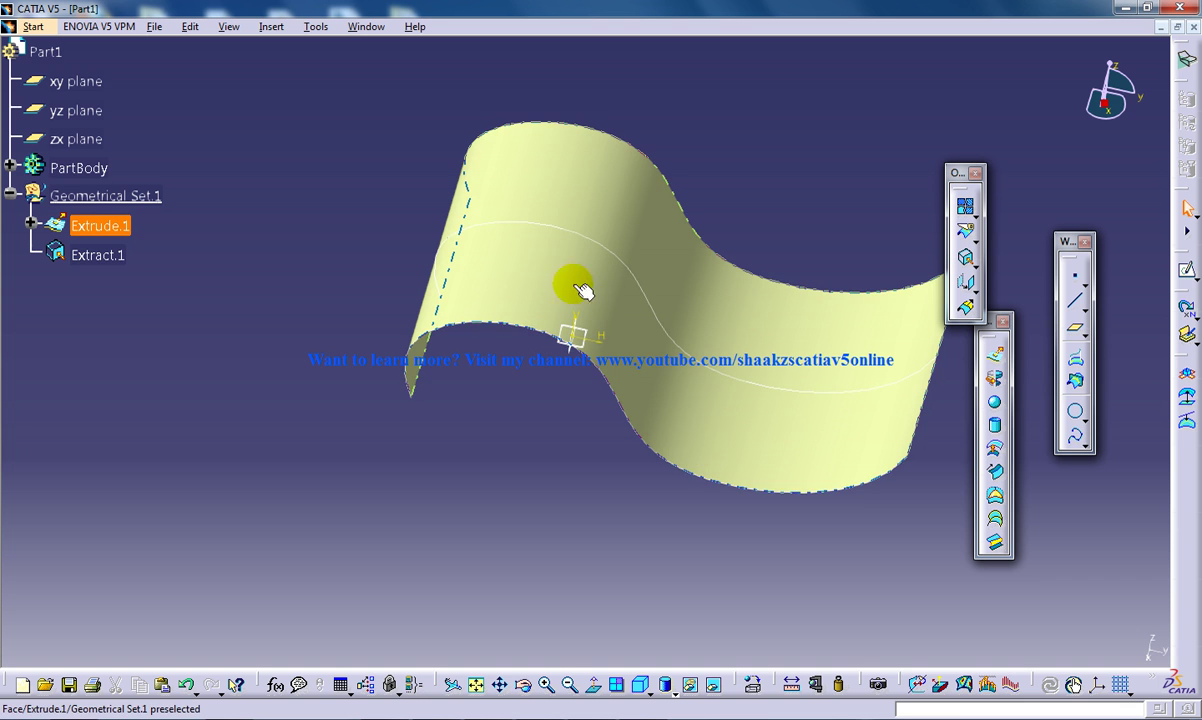
# Select Extract.1 in the tree and on the model to check the extracted edge curve.
pyautogui.moveTo(522, 294); pyautogui.dragTo(600, 285, button='middle')
pyautogui.click(100, 256)
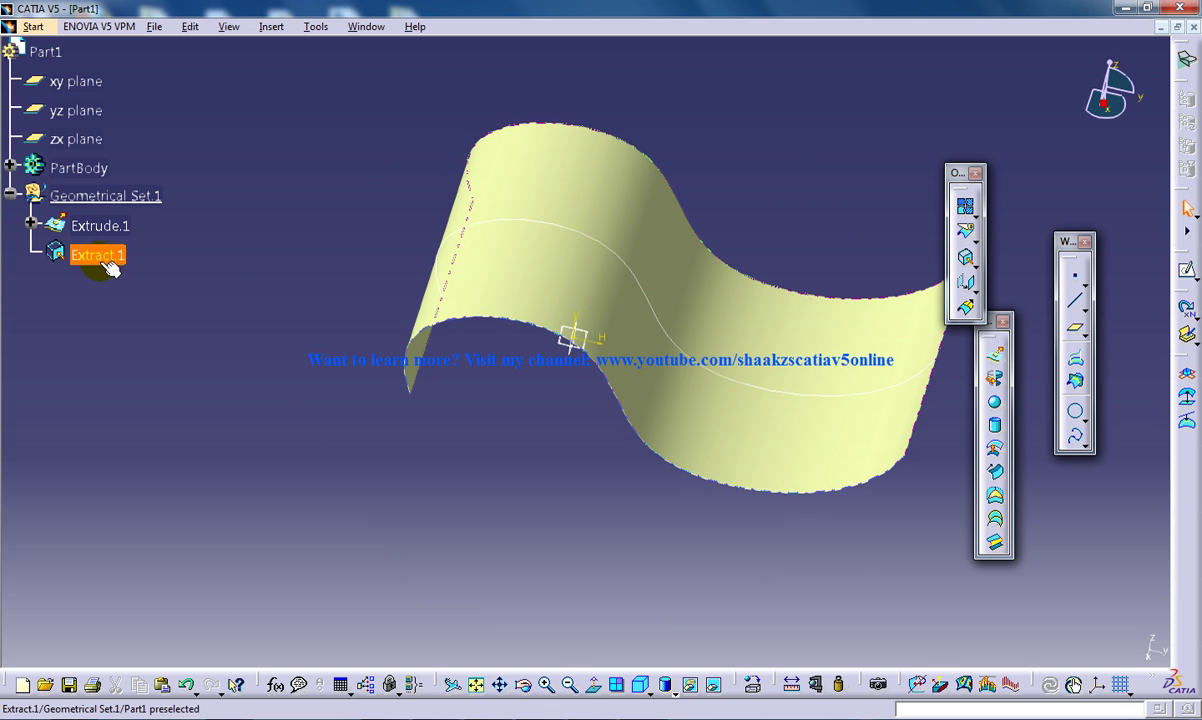
pyautogui.moveTo(334, 330); pyautogui.dragTo(537, 420, button='middle')
pyautogui.click(537, 420)
pyautogui.click(545, 328)
pyautogui.click(502, 396)
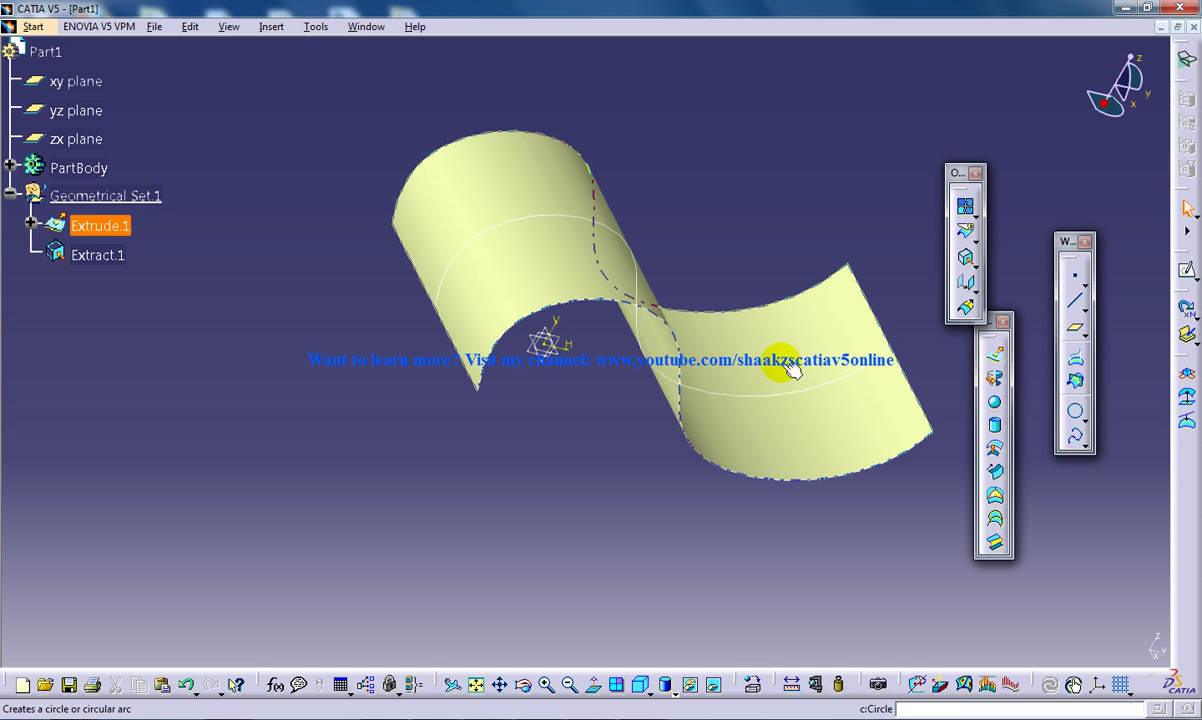
# Extrapolate Extract.1 50mm from its end vertex and preview the extension.
pyautogui.click(965, 308)
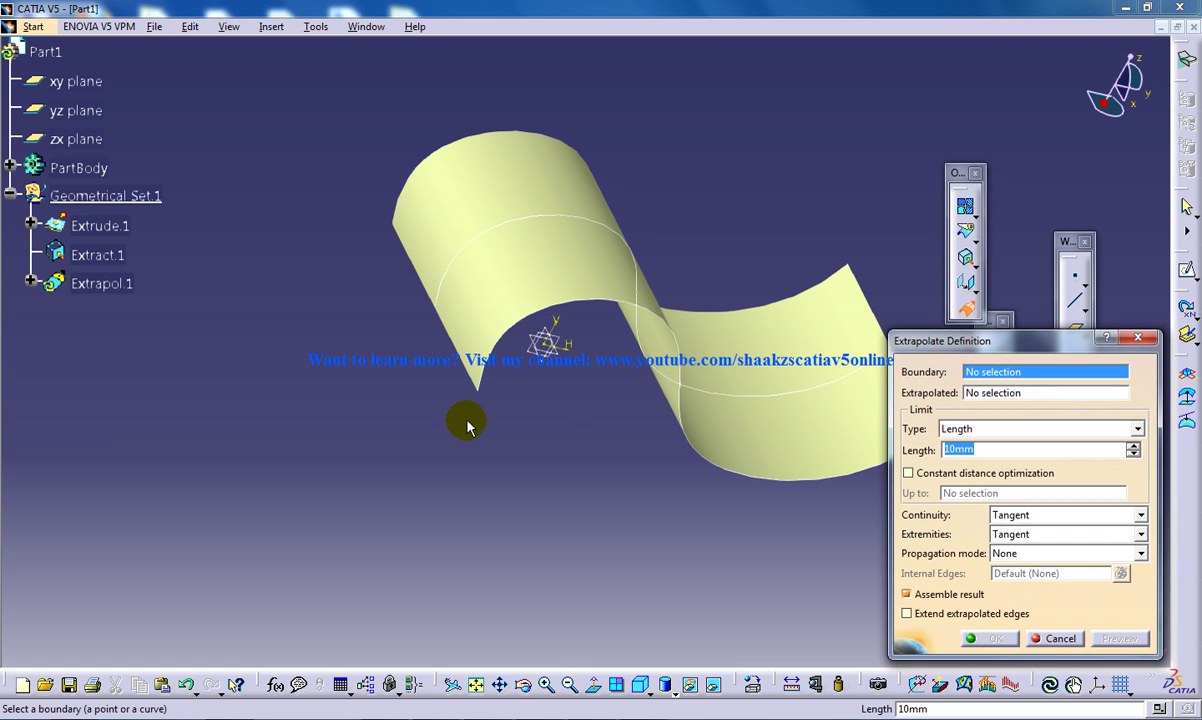
pyautogui.click(476, 391)
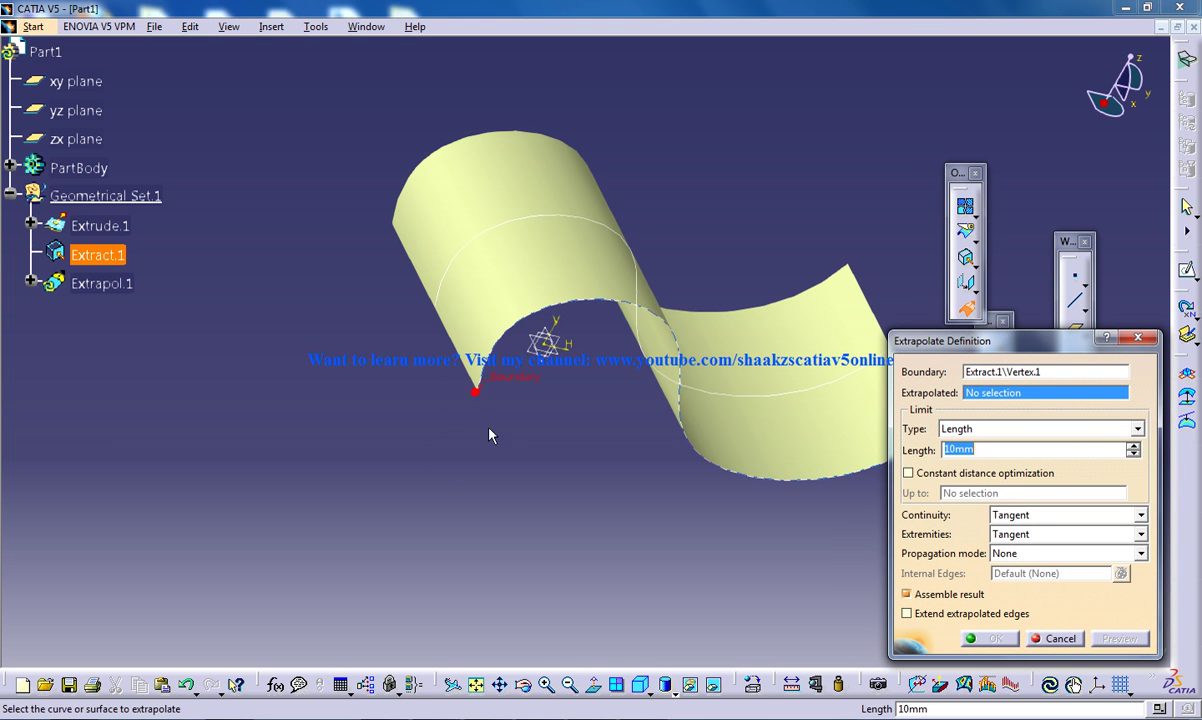
pyautogui.click(500, 352)
pyautogui.moveTo(503, 421); pyautogui.dragTo(523, 395, button='middle')
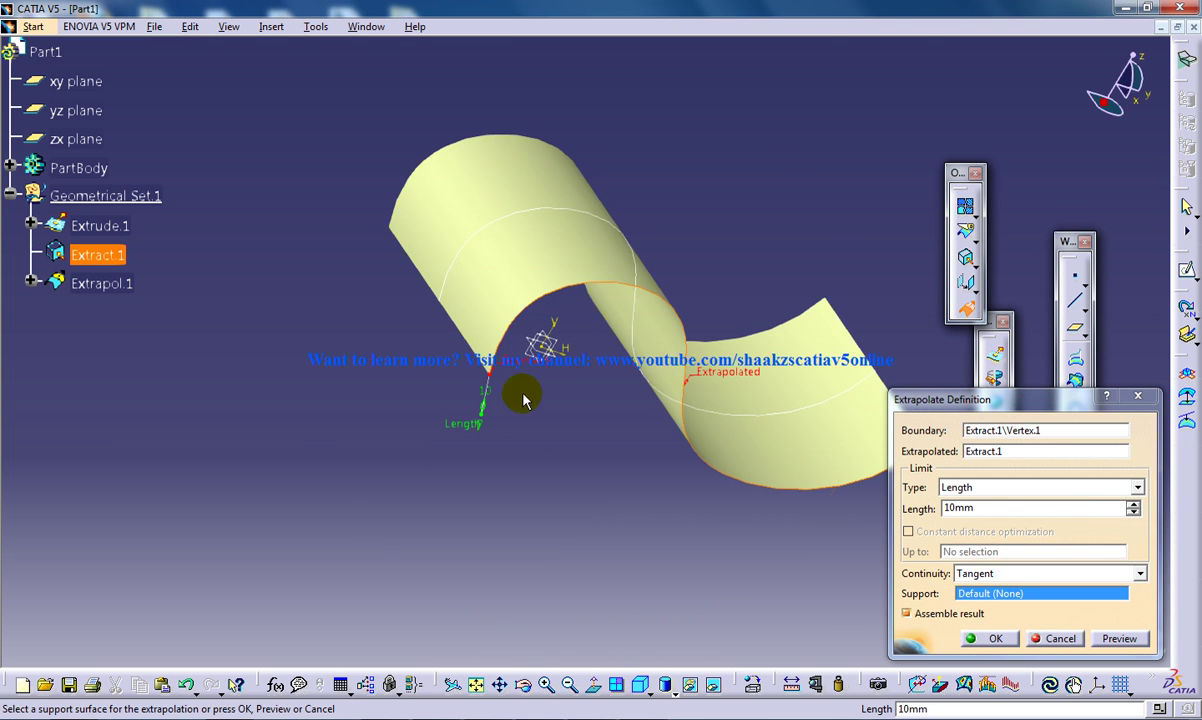
pyautogui.doubleClick(1012, 509)
pyautogui.write('5')
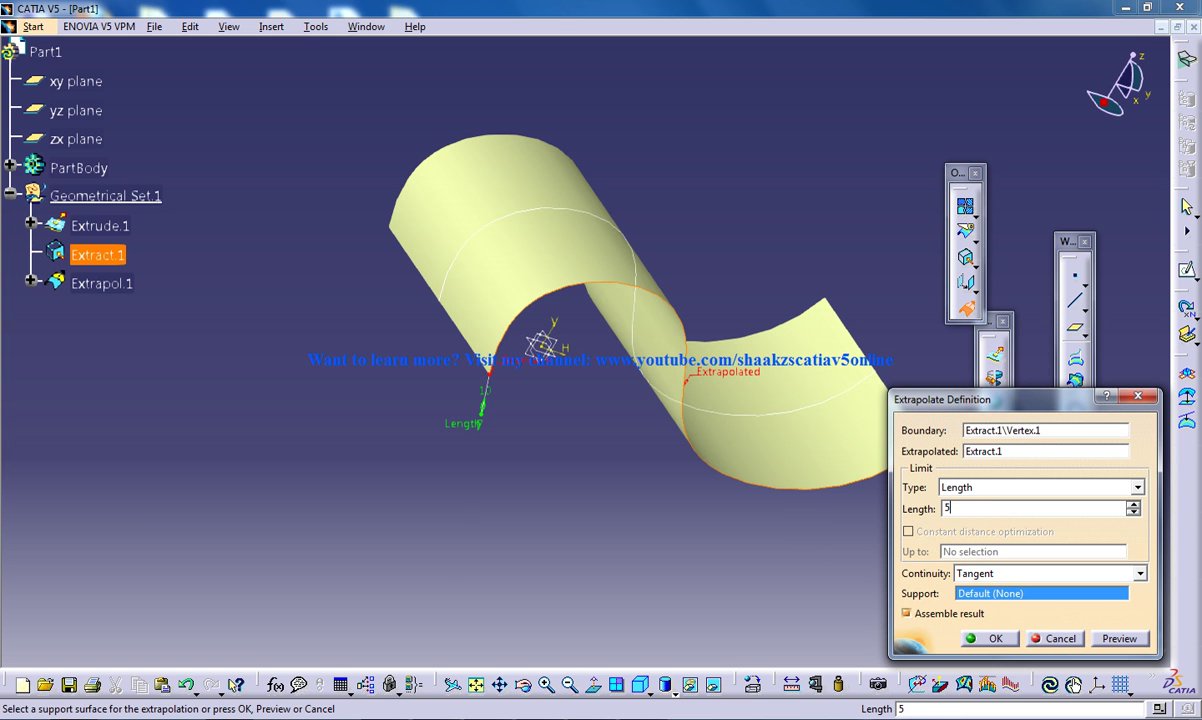
pyautogui.write('0')
pyautogui.click(1120, 638)
pyautogui.moveTo(562, 454); pyautogui.dragTo(518, 423, button='middle')
pyautogui.moveTo(815, 457); pyautogui.dragTo(486, 338, button='middle')
# Switch the extrapolation continuity to Curvature and confirm it.
pyautogui.click(990, 574)
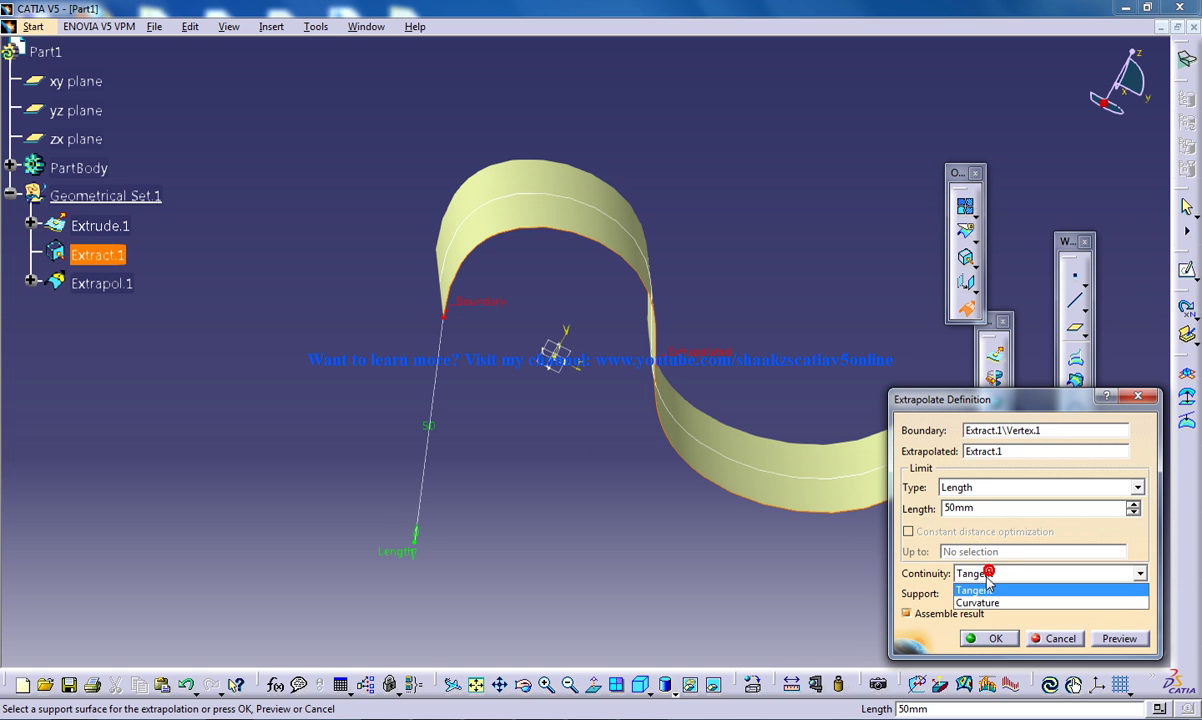
pyautogui.click(990, 602)
pyautogui.moveTo(476, 372); pyautogui.dragTo(482, 296, button='middle')
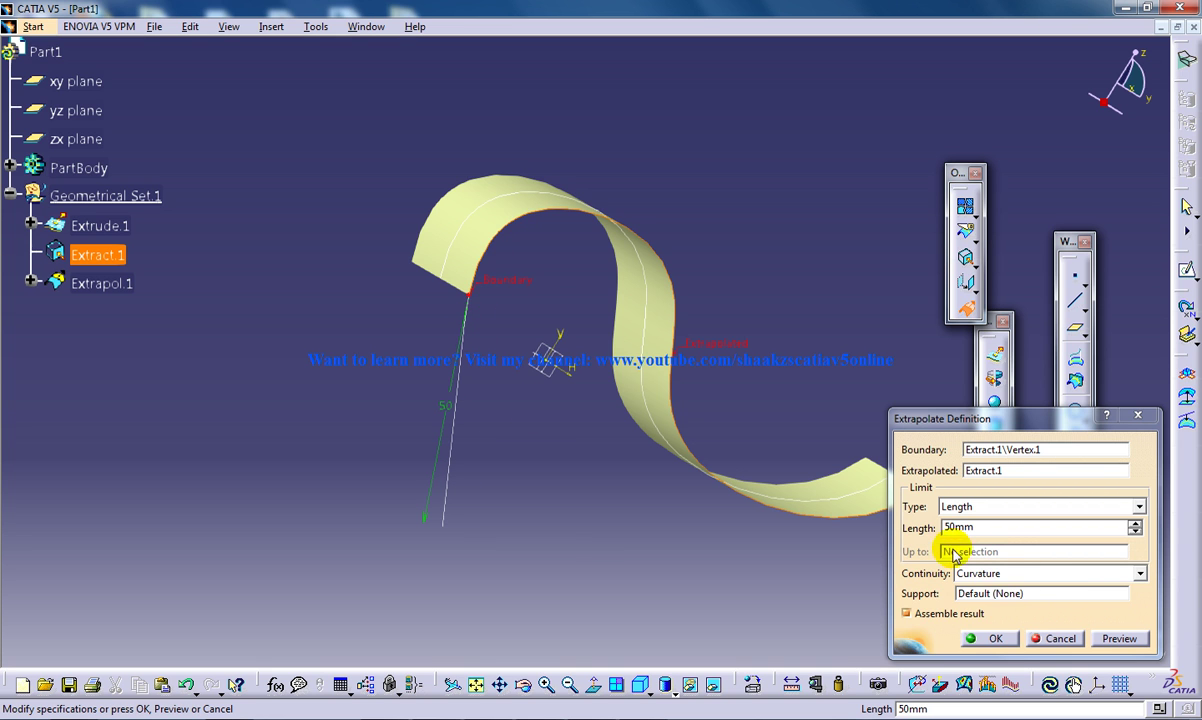
pyautogui.click(997, 638)
pyautogui.moveTo(652, 275); pyautogui.dragTo(665, 384, button='middle')
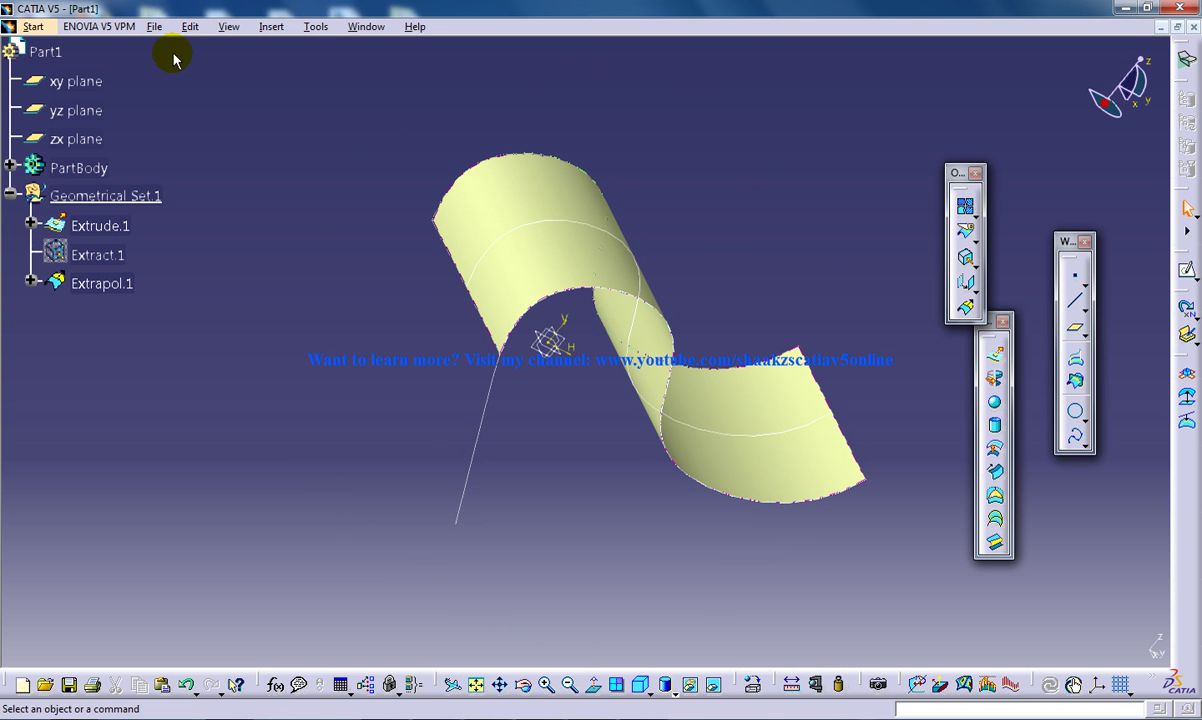
# Open the R8_Master backup part file.
pyautogui.click(153, 28)
pyautogui.click(205, 88)
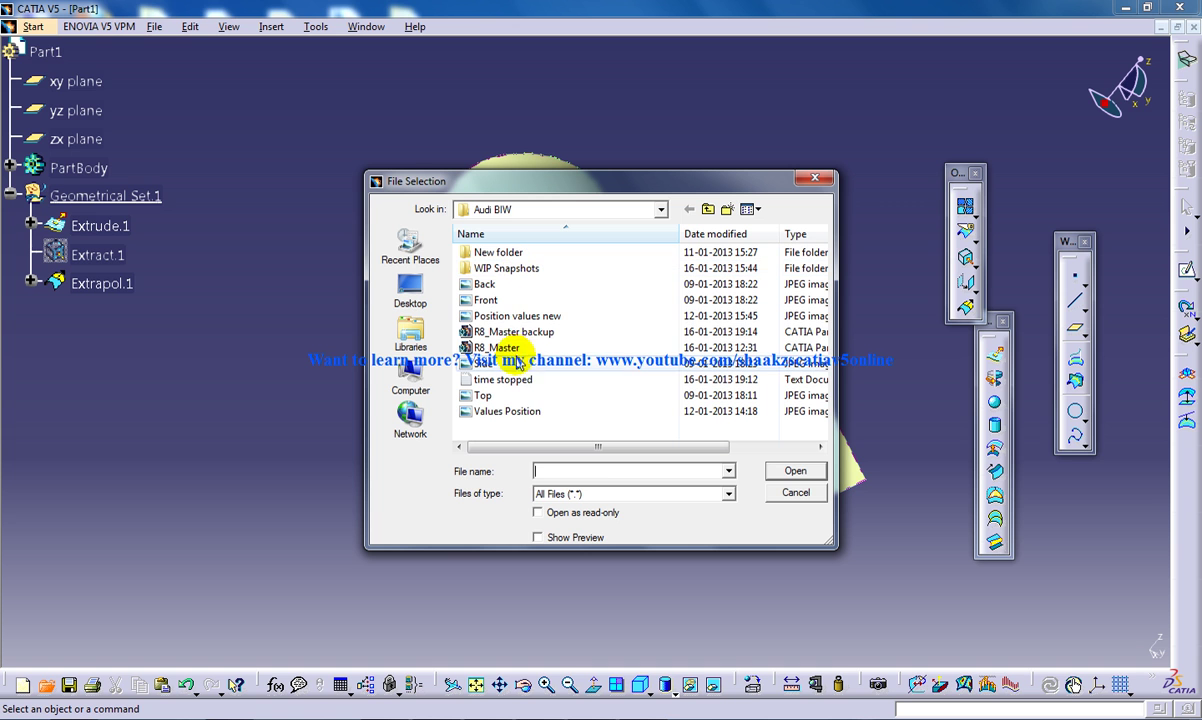
pyautogui.doubleClick(538, 334)
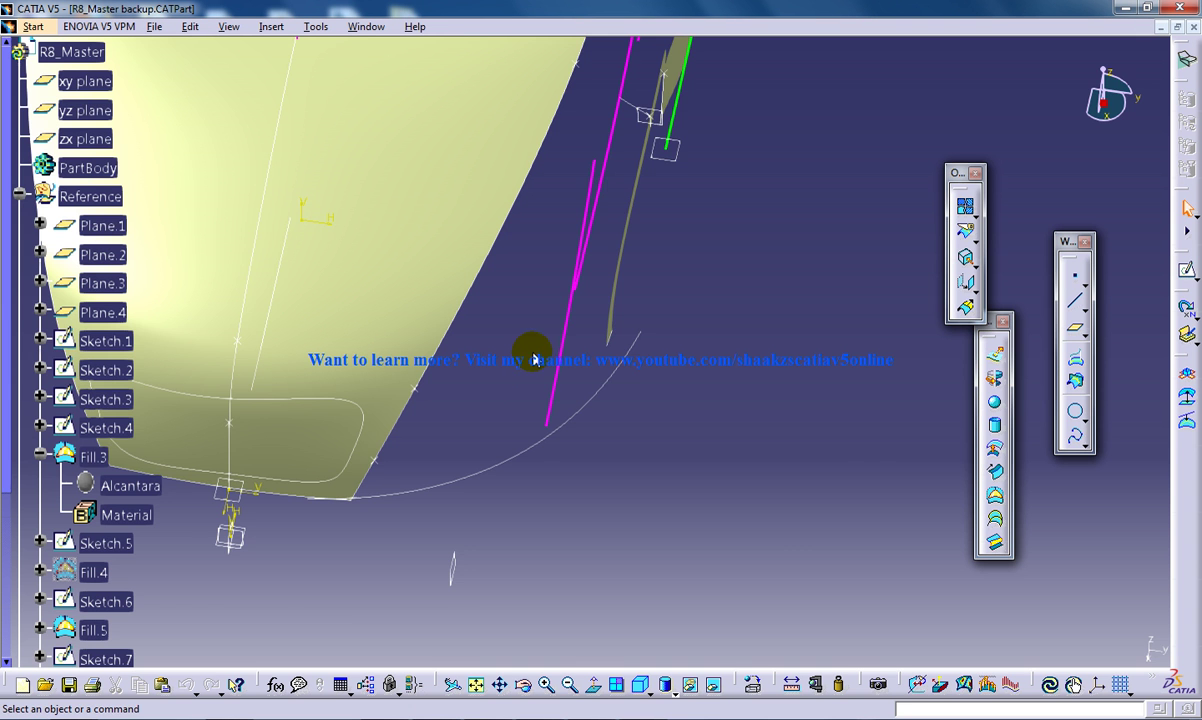
pyautogui.moveTo(622, 295); pyautogui.dragTo(668, 140, button='middle')
pyautogui.moveTo(510, 236); pyautogui.dragTo(563, 258, button='middle')
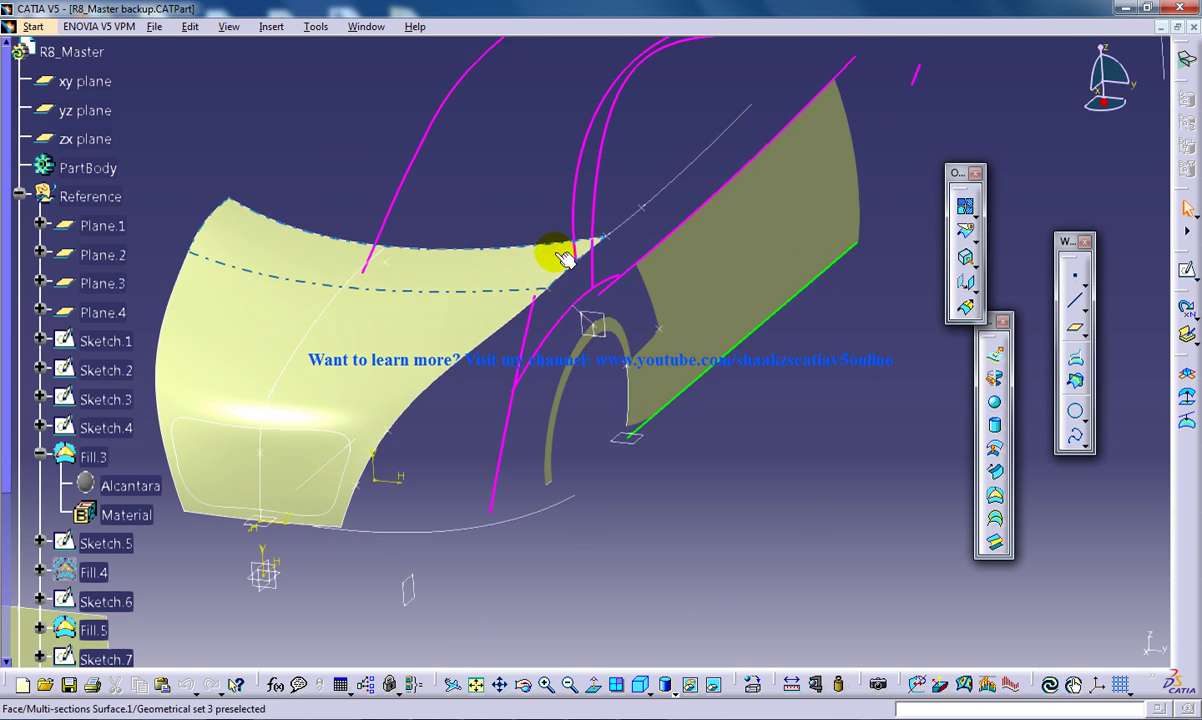
pyautogui.moveTo(383, 328); pyautogui.dragTo(474, 358, button='middle')
pyautogui.moveTo(545, 297); pyautogui.dragTo(620, 318, button='middle')
pyautogui.moveTo(530, 512); pyautogui.dragTo(550, 451, button='middle')
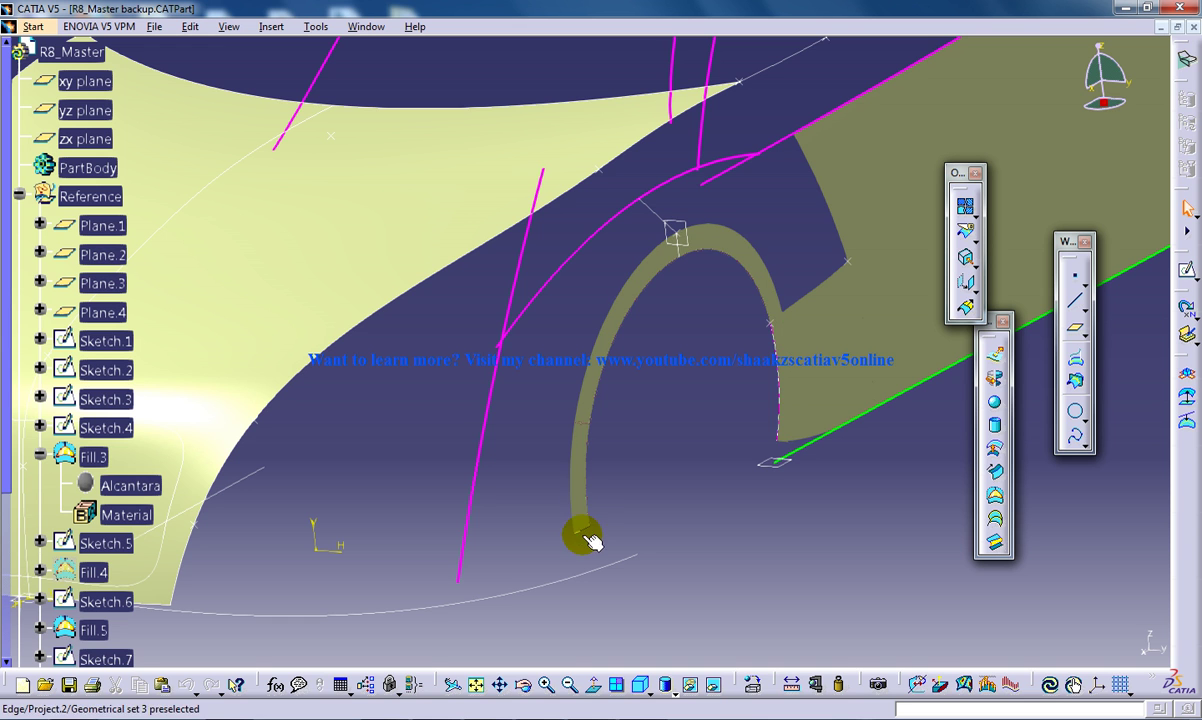
pyautogui.moveTo(590, 505); pyautogui.dragTo(596, 483, button='middle')
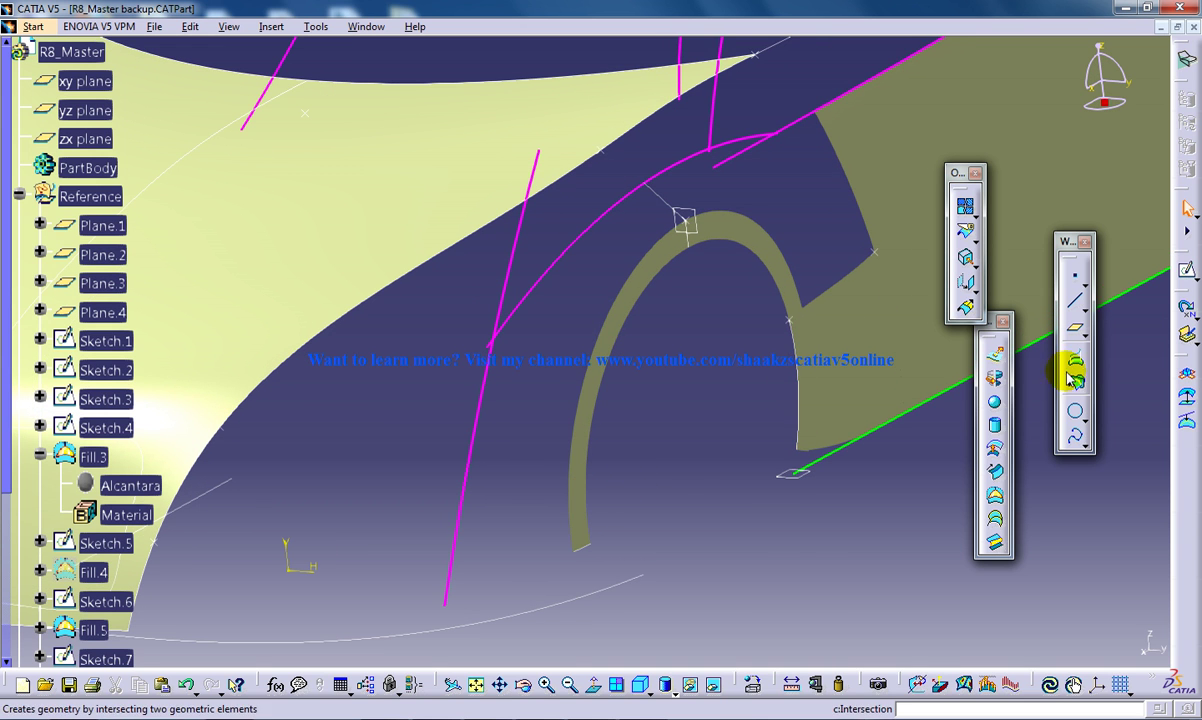
pyautogui.moveTo(793, 388); pyautogui.dragTo(735, 424, button='middle')
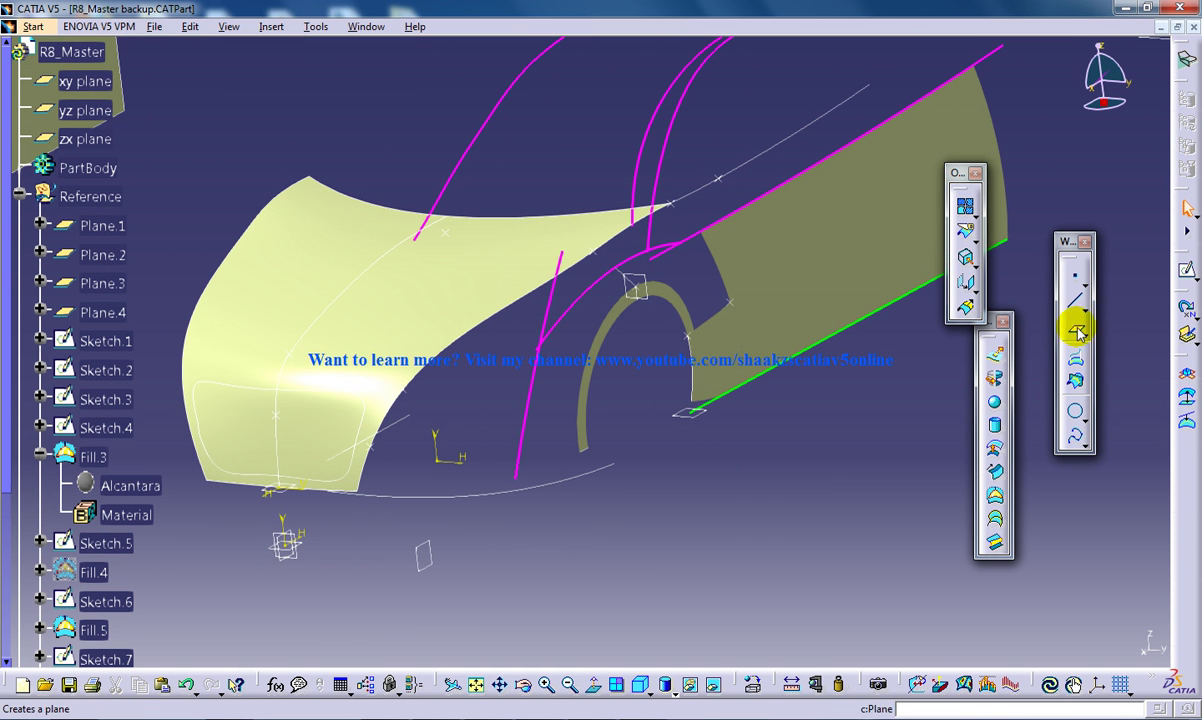
pyautogui.click(1076, 412)
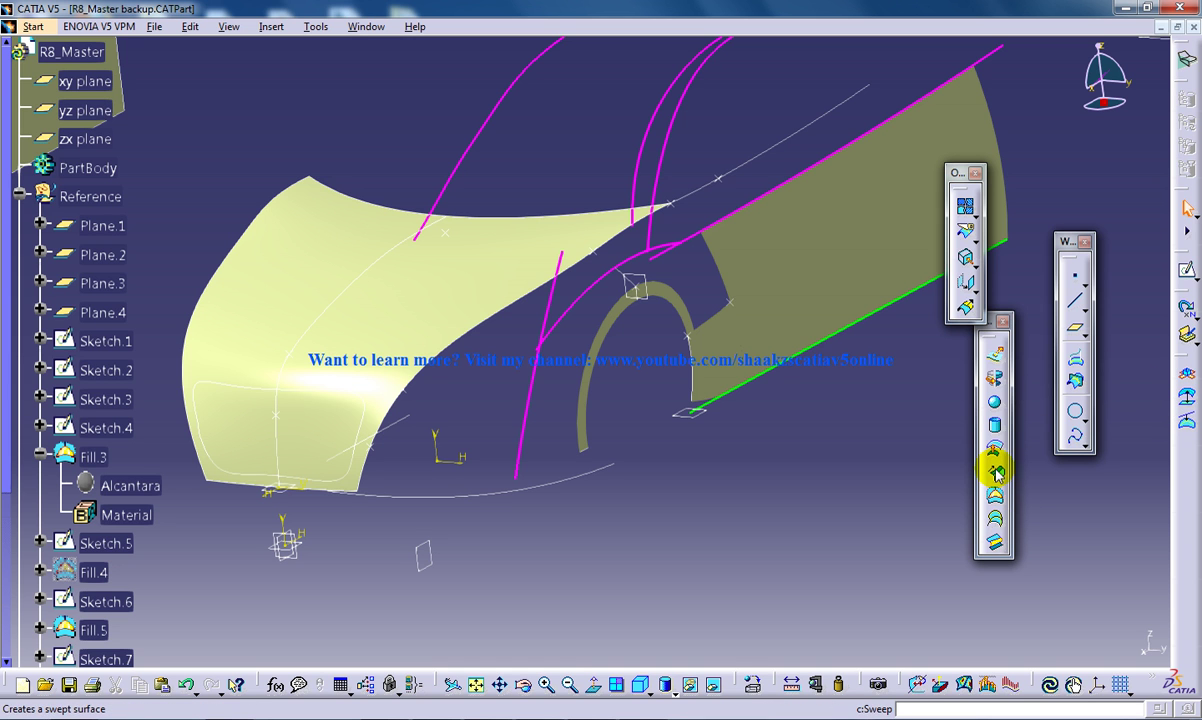
# Extrapolate wheel-arch strip Split.9 200mm from boundary Project.2 with tangent continuity and preview it.
pyautogui.click(965, 308)
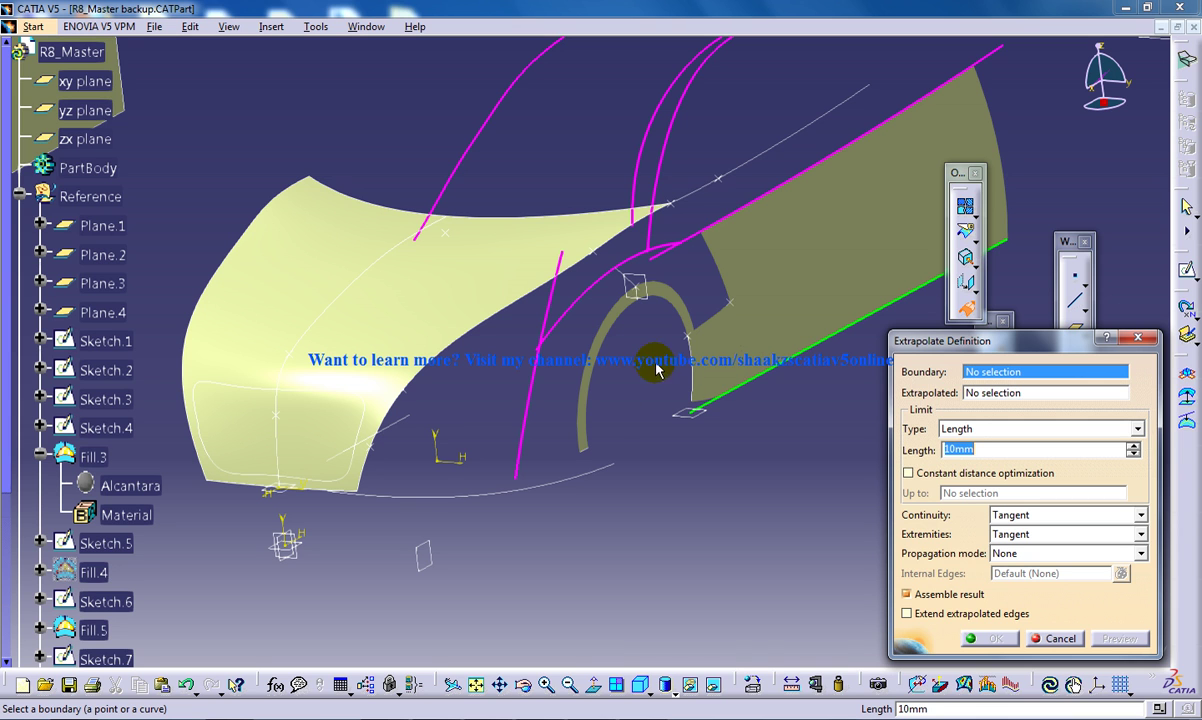
pyautogui.click(590, 452)
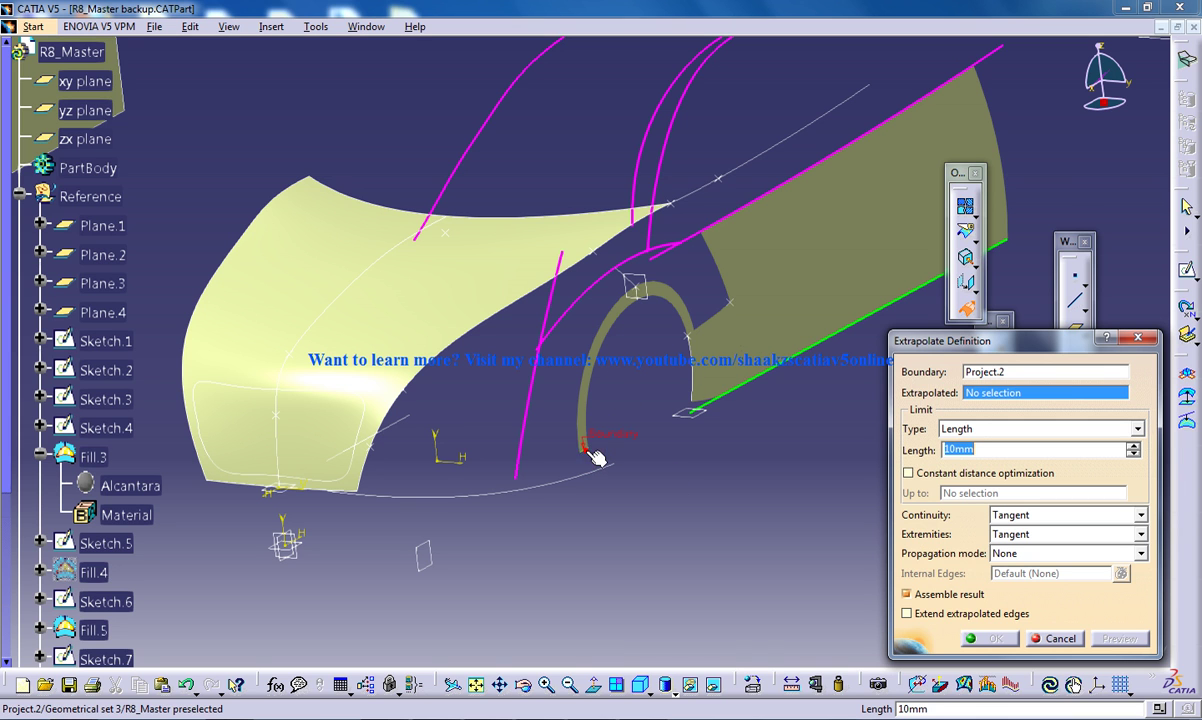
pyautogui.click(610, 340)
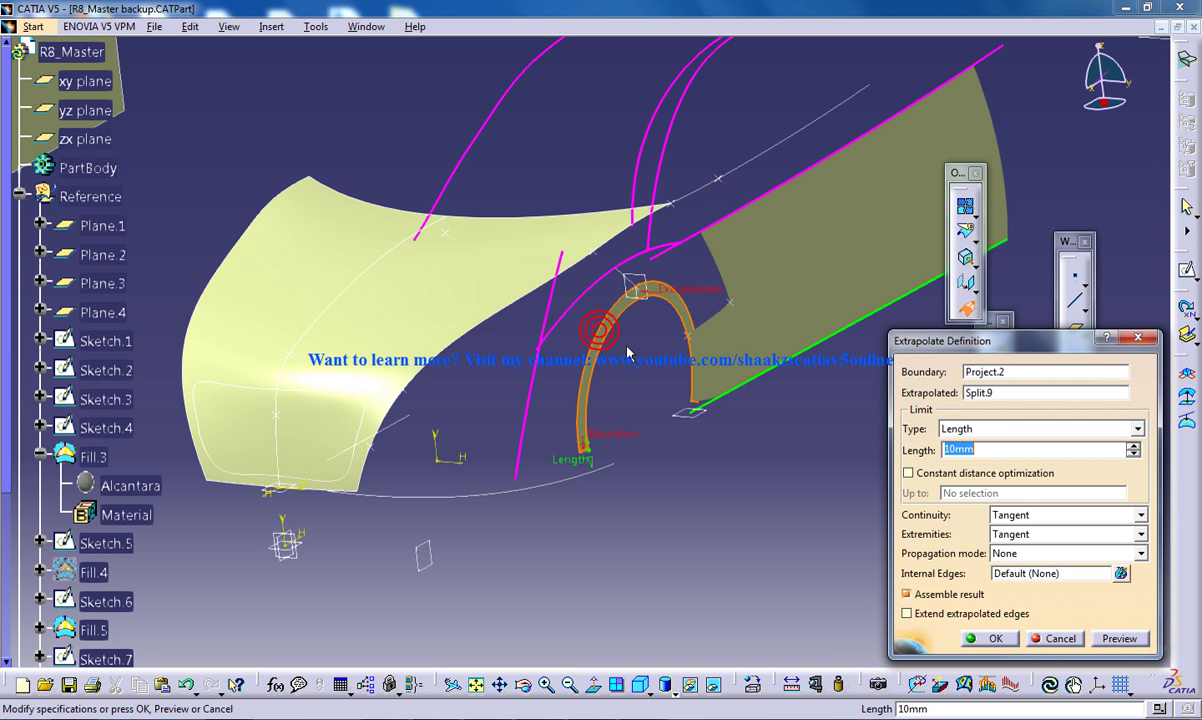
pyautogui.click(986, 447)
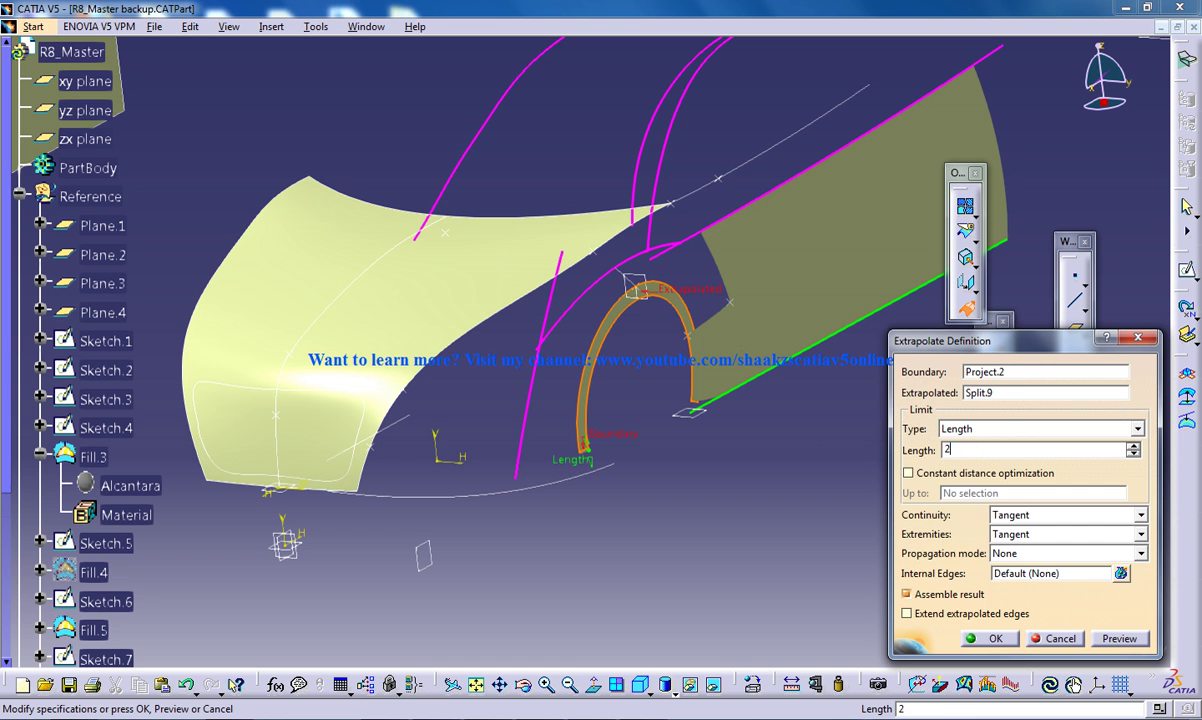
pyautogui.click(1119, 638)
pyautogui.moveTo(633, 436); pyautogui.dragTo(641, 390, button='middle')
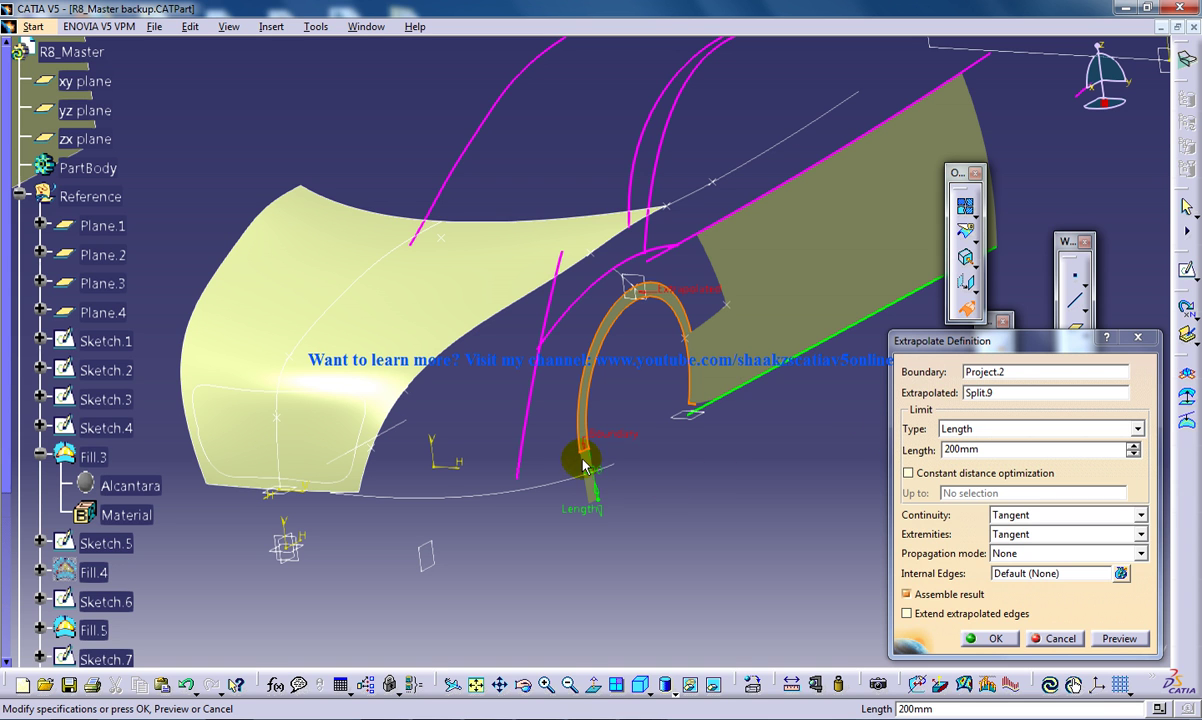
pyautogui.moveTo(605, 478); pyautogui.dragTo(603, 462, button='middle')
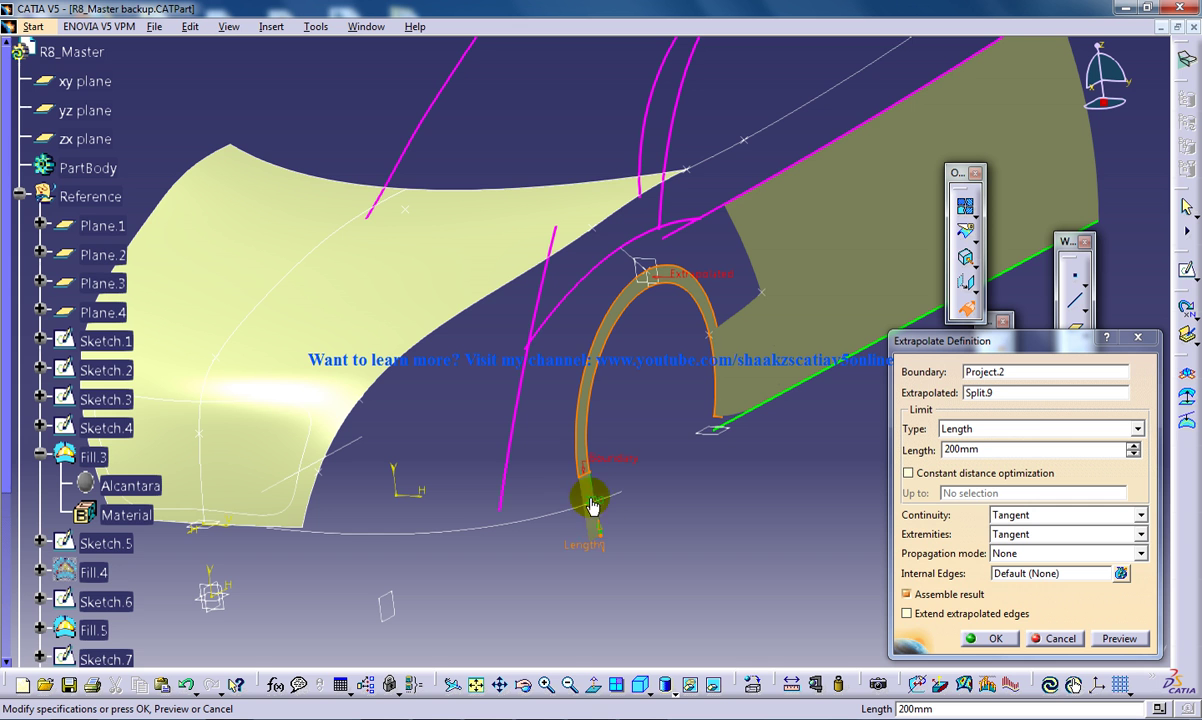
pyautogui.moveTo(640, 476); pyautogui.dragTo(636, 392, button='middle')
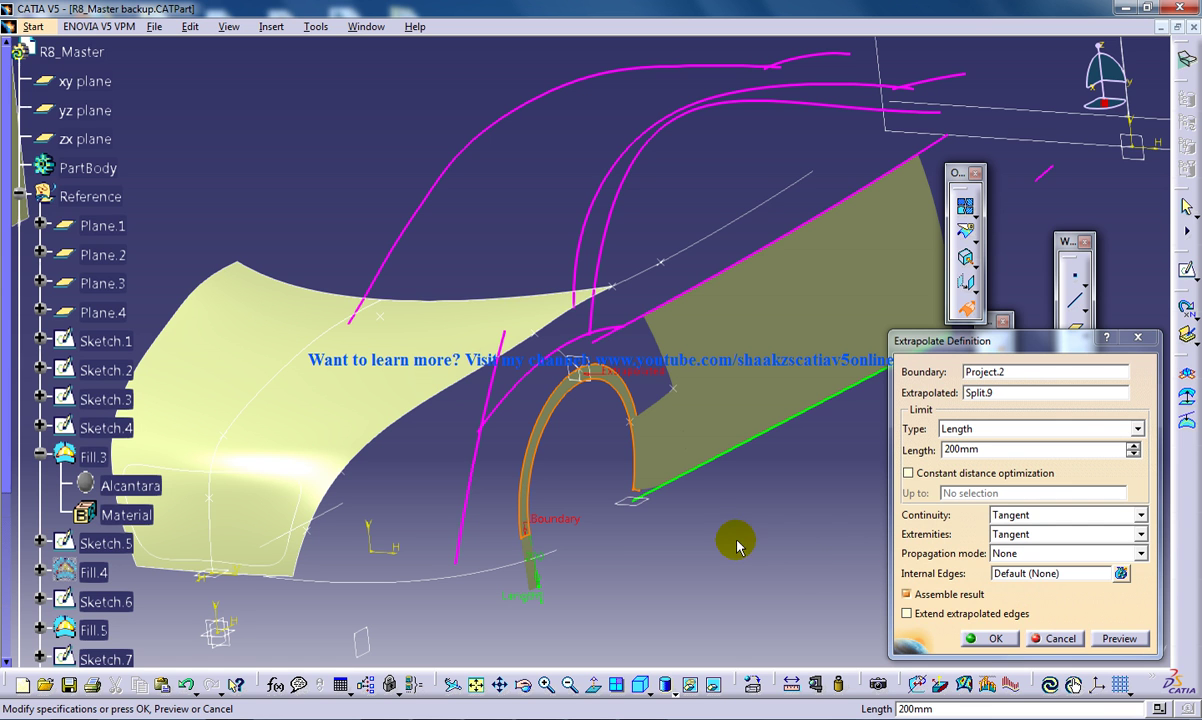
pyautogui.click(998, 638)
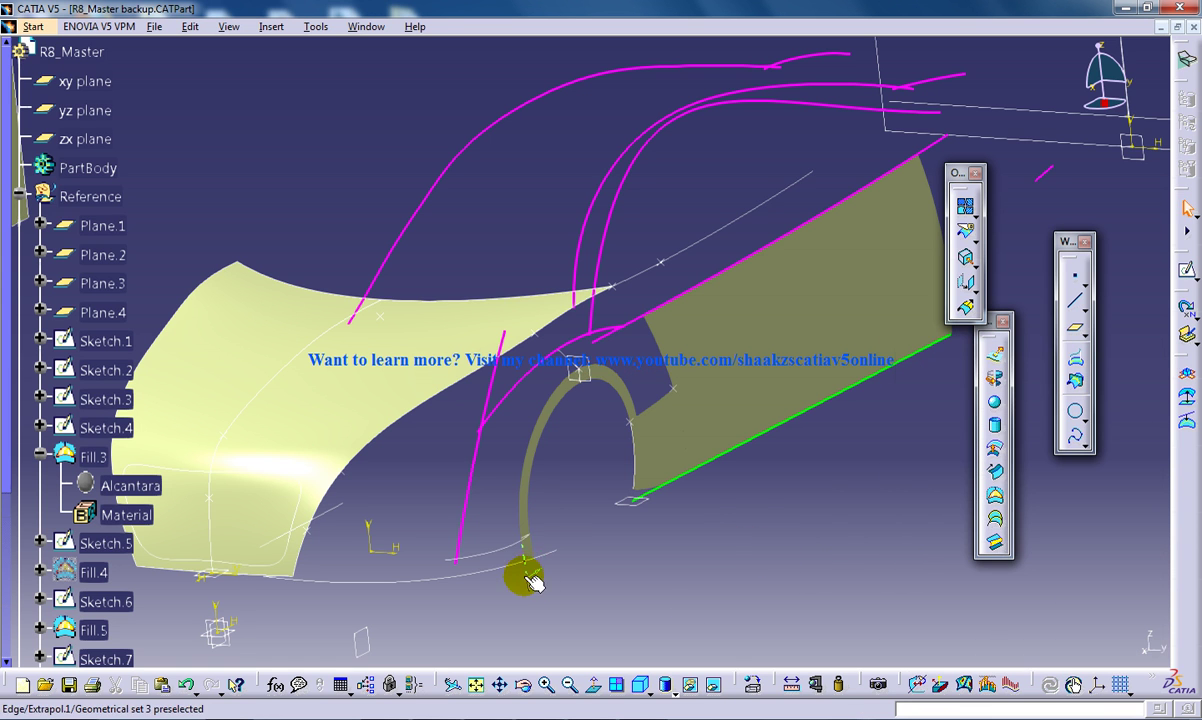
pyautogui.moveTo(537, 550)
pyautogui.mouseDown(button='middle')
pyautogui.moveTo(560, 535)
pyautogui.moveTo(502, 551)
pyautogui.moveTo(552, 506)
pyautogui.moveTo(515, 510)
pyautogui.moveTo(558, 510)
pyautogui.moveTo(596, 486)
pyautogui.moveTo(530, 545)
pyautogui.mouseUp(button='middle')
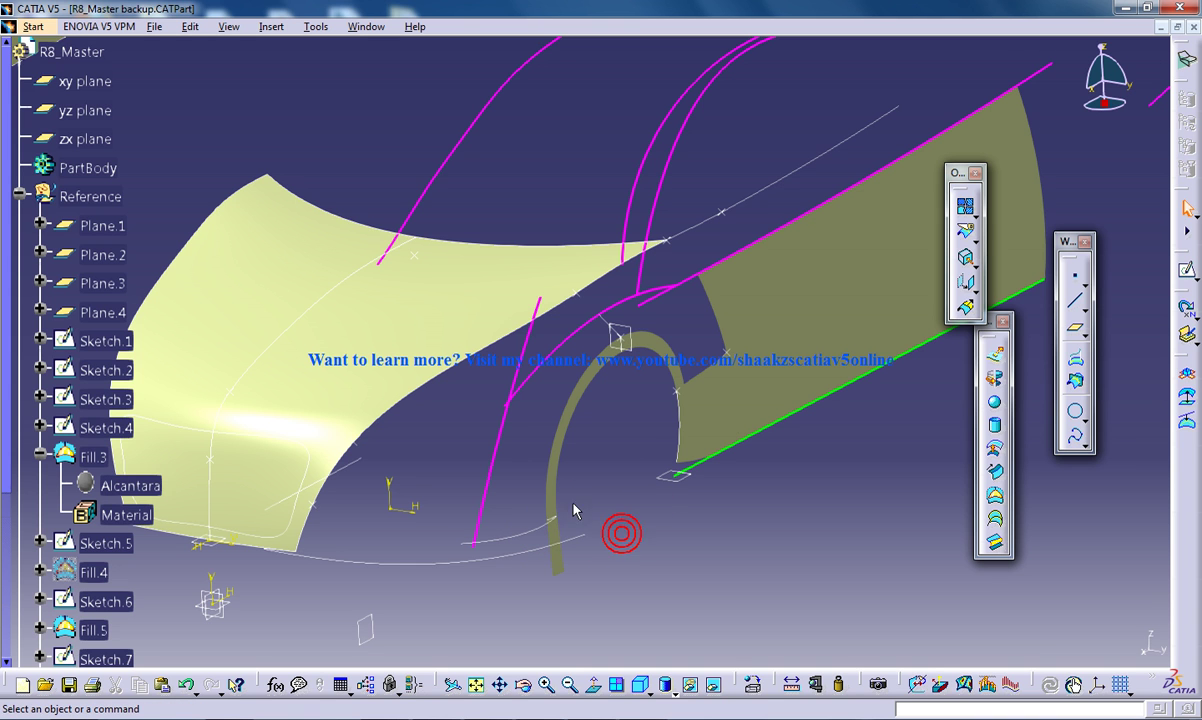
pyautogui.scroll(-2, 157, 591)
pyautogui.scroll(-2, 150, 588)
pyautogui.scroll(-1, 107, 483)
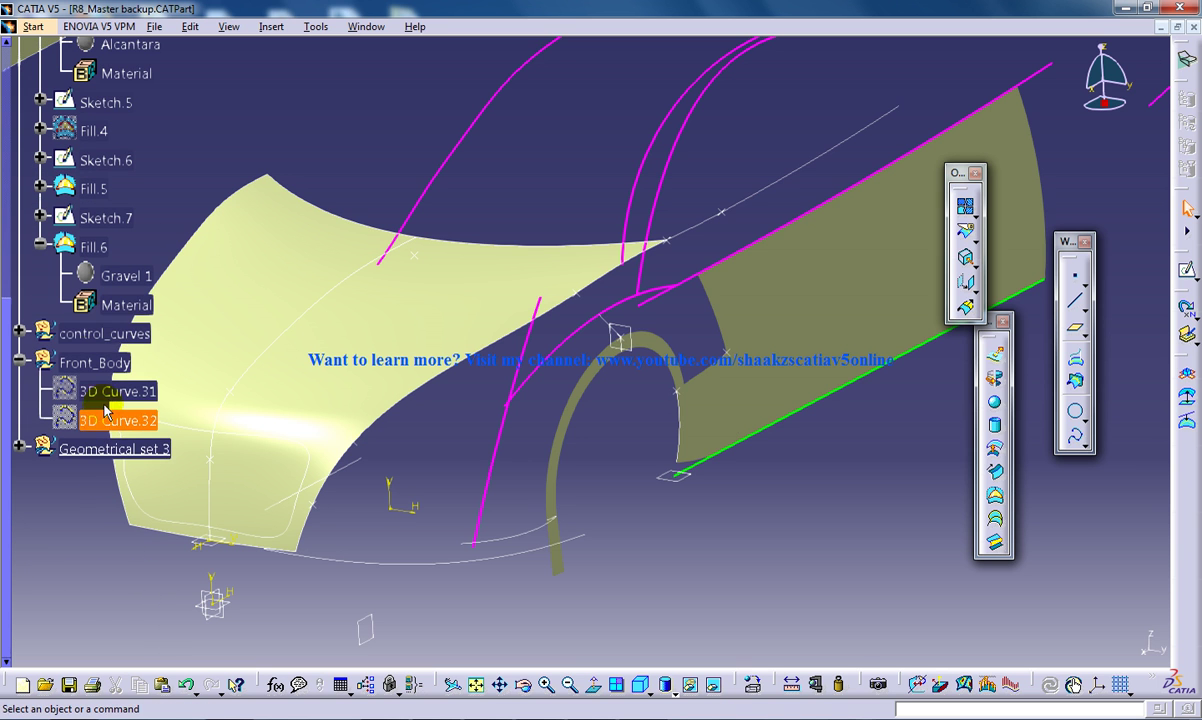
pyautogui.scroll(1, 158, 410)
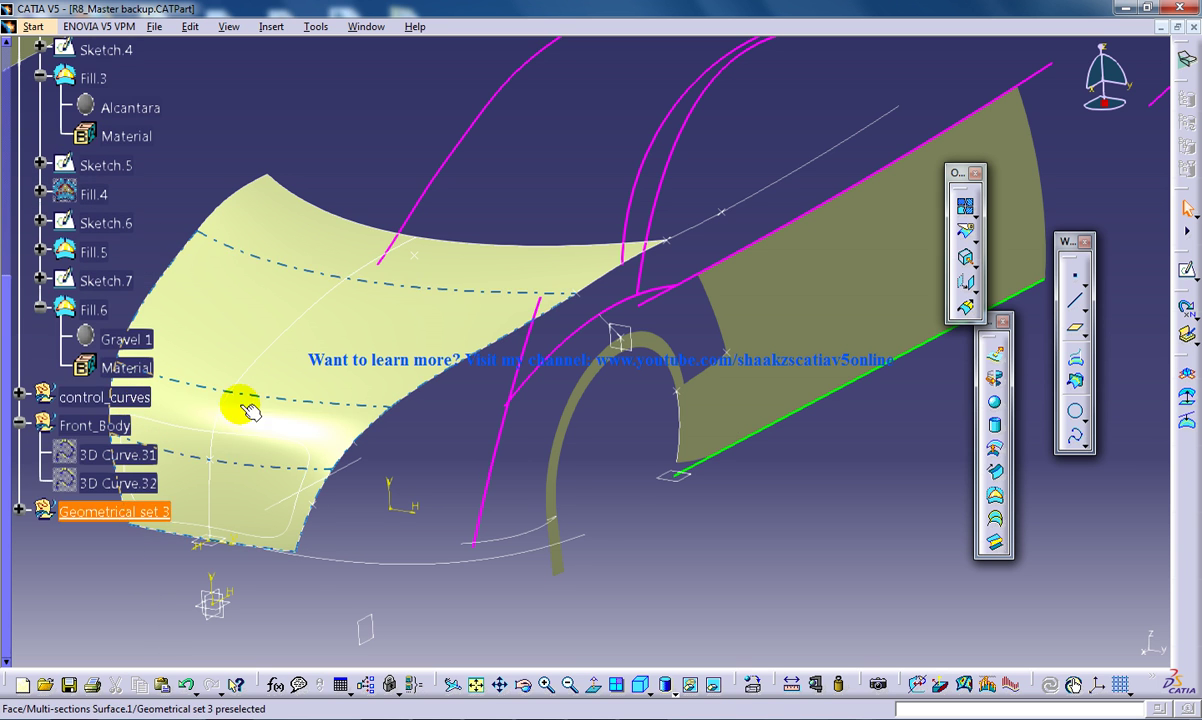
pyautogui.scroll(1, 158, 410)
pyautogui.moveTo(596, 512)
pyautogui.mouseDown(button='middle')
pyautogui.moveTo(601, 502)
pyautogui.moveTo(578, 540)
pyautogui.mouseUp(button='middle')
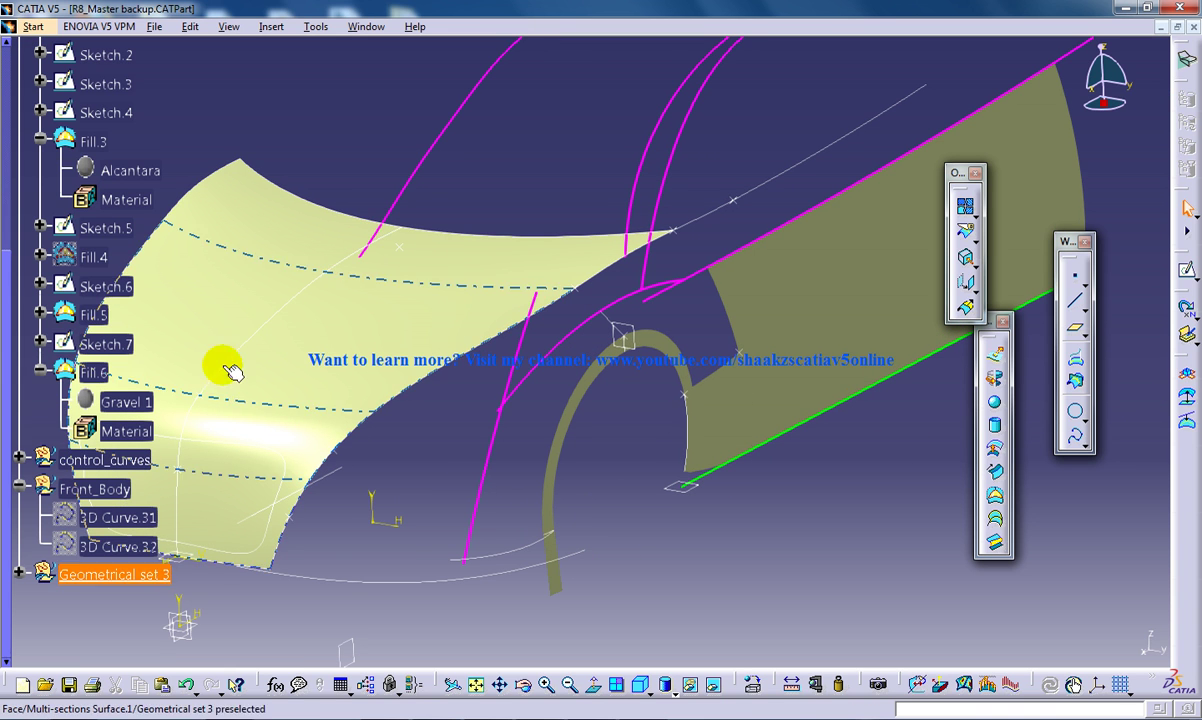
pyautogui.keyDown('ctrl'); pyautogui.scroll(-5, 110, 233); pyautogui.keyUp('ctrl')
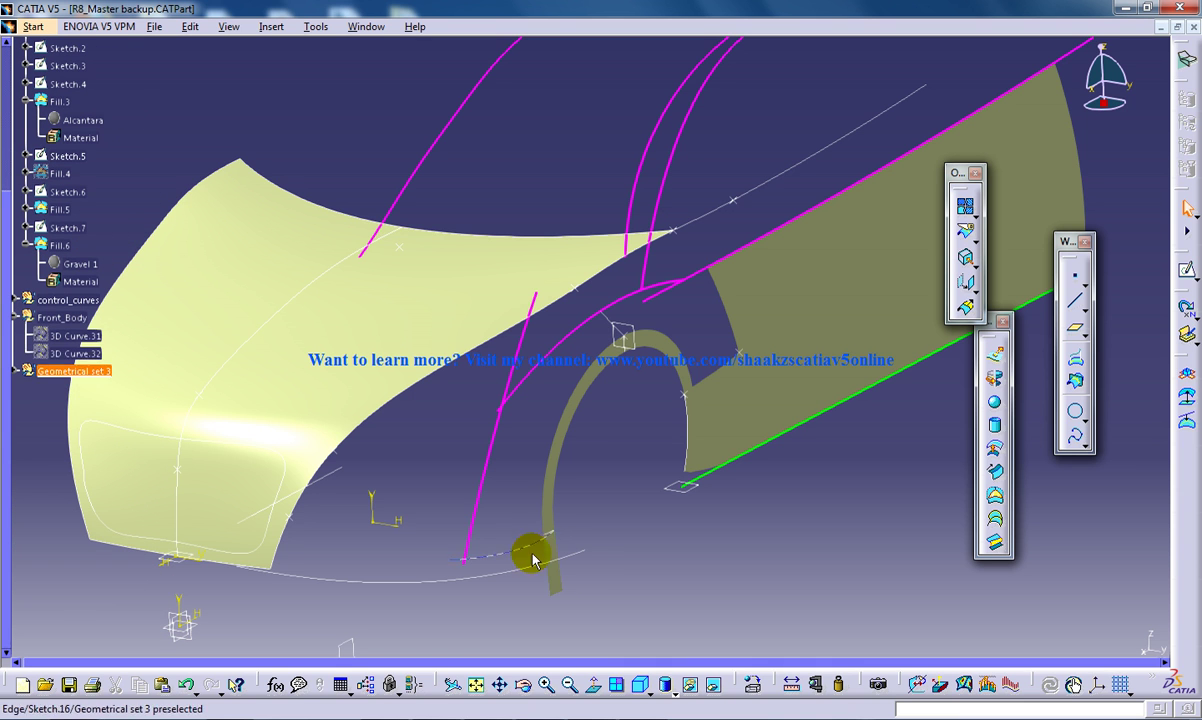
# Extrapolate 3D Curve.34 200mm from its picked end vertex.
pyautogui.click(705, 425)
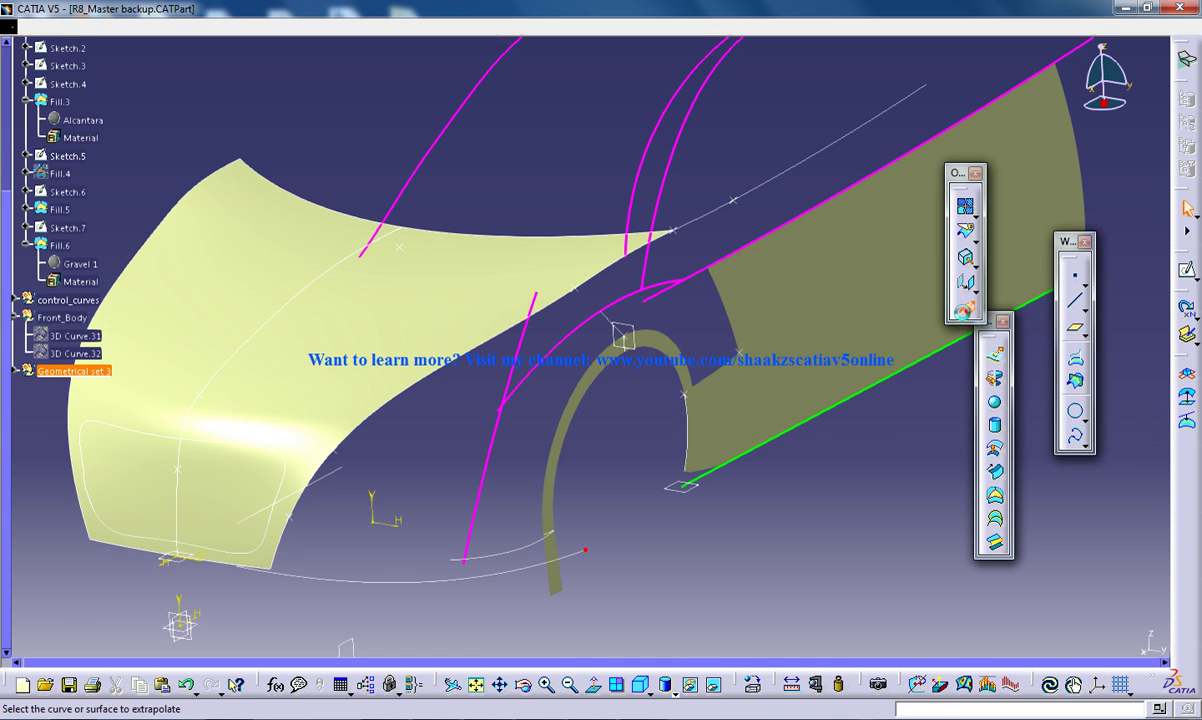
pyautogui.click(965, 310)
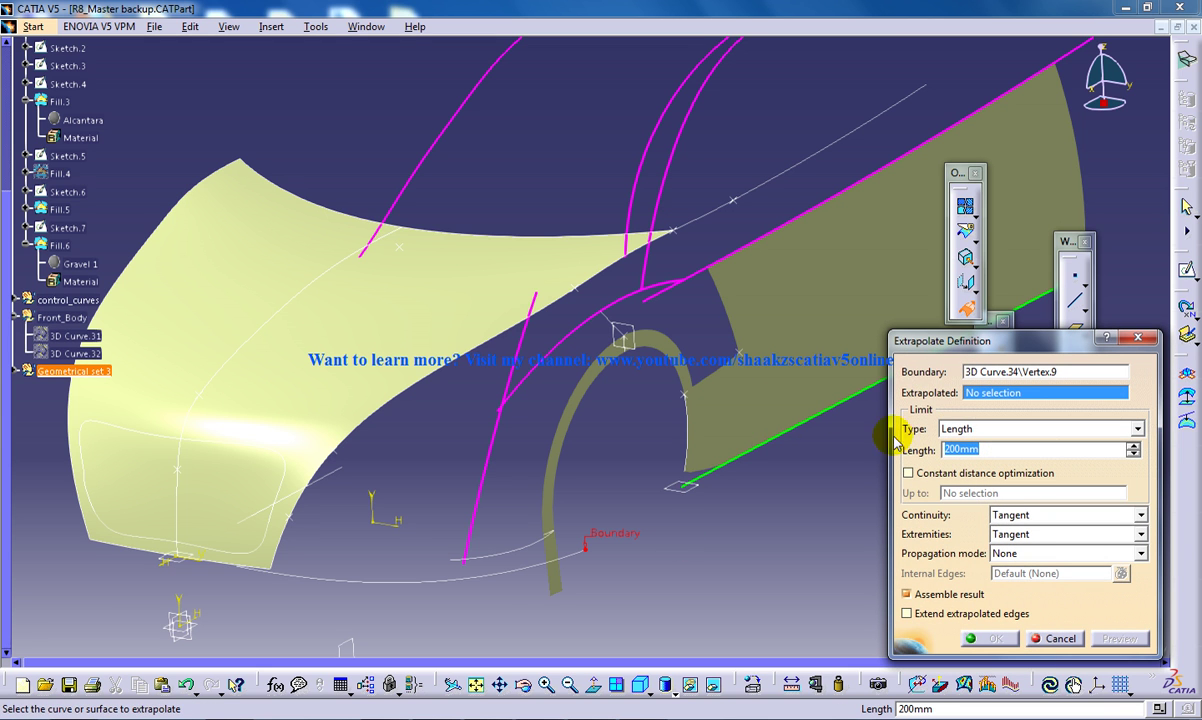
pyautogui.click(466, 556)
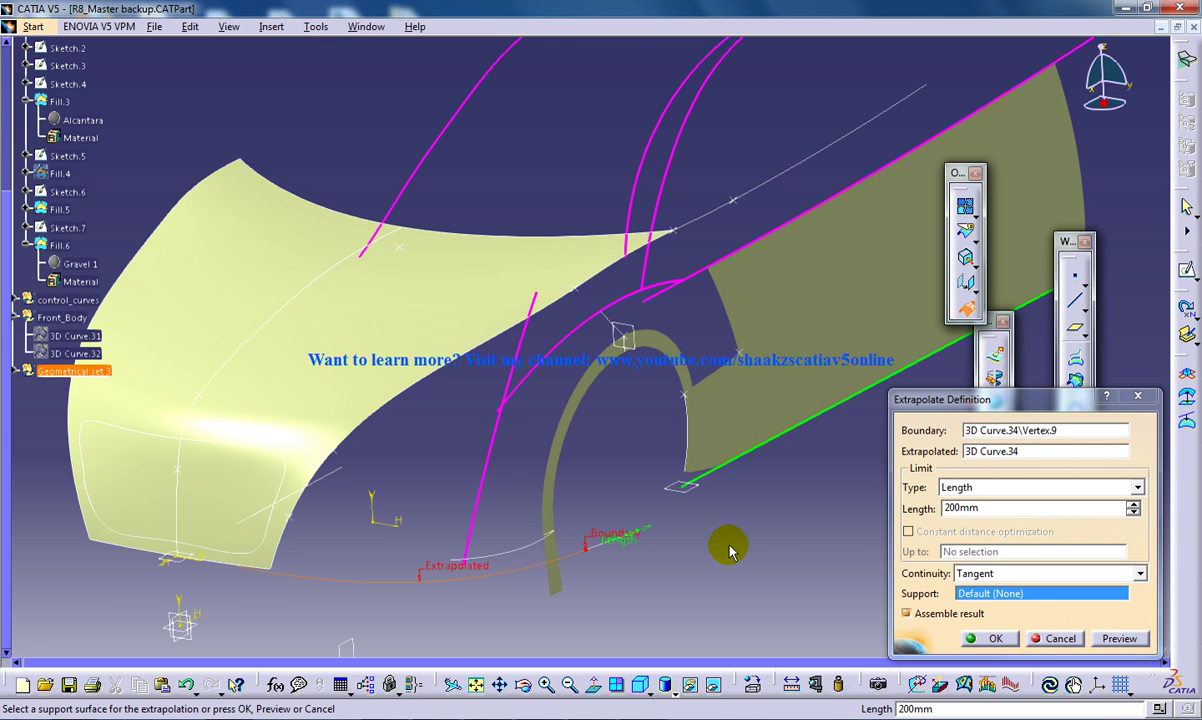
pyautogui.moveTo(719, 499); pyautogui.dragTo(760, 530, button='middle')
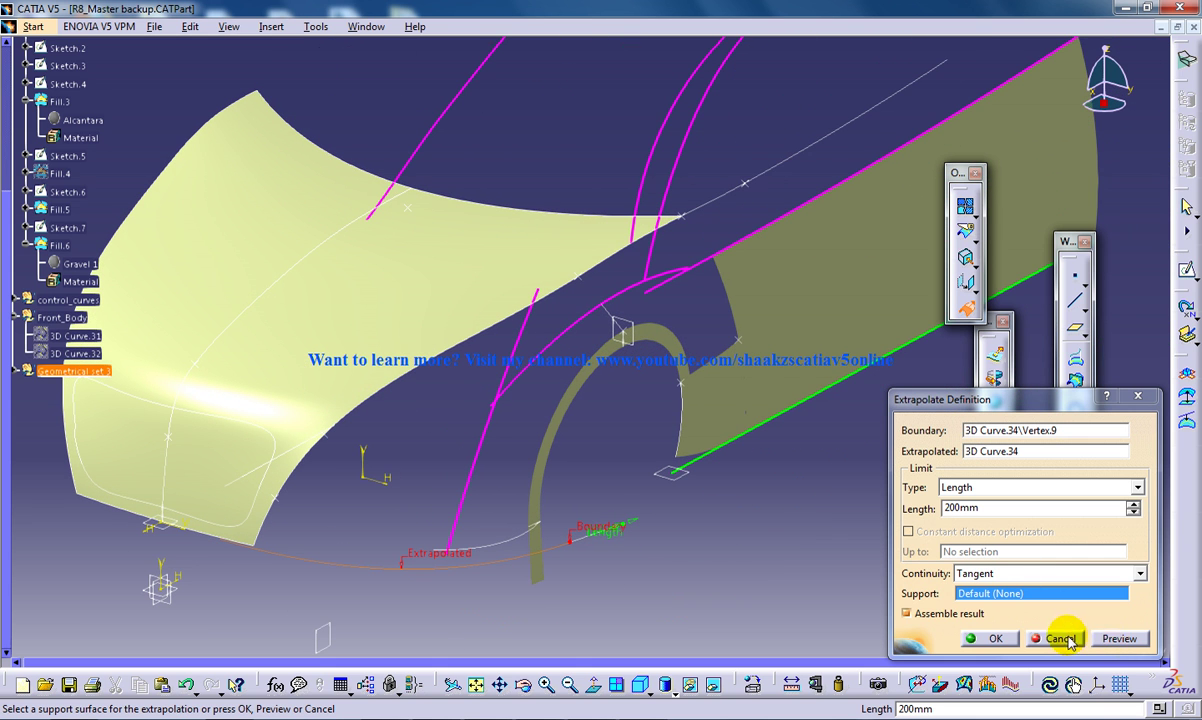
pyautogui.moveTo(650, 565); pyautogui.dragTo(649, 623, button='middle')
# Switch the curve extrapolation to Curvature continuity and inspect the preview.
pyautogui.click(1035, 575)
pyautogui.click(1000, 602)
pyautogui.moveTo(644, 504); pyautogui.dragTo(657, 521, button='middle')
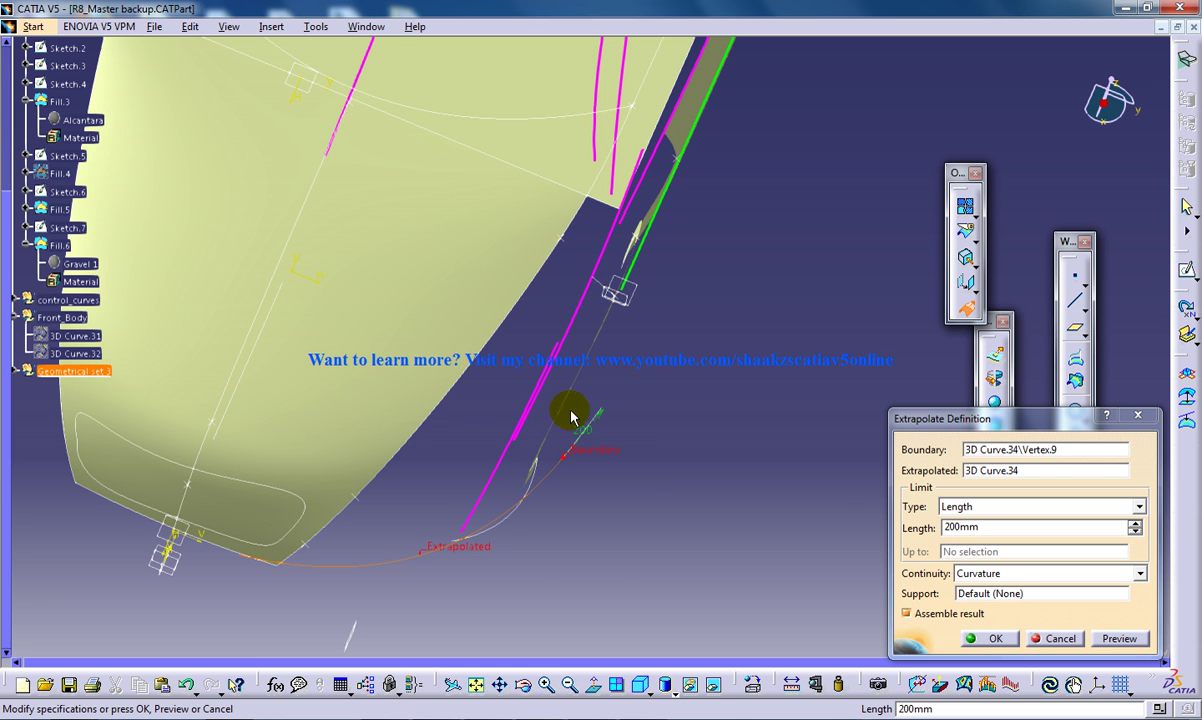
pyautogui.moveTo(606, 430)
pyautogui.mouseDown(button='middle')
pyautogui.moveTo(518, 411)
pyautogui.moveTo(443, 241)
pyautogui.moveTo(625, 279)
pyautogui.moveTo(697, 267)
pyautogui.moveTo(612, 268)
pyautogui.mouseUp(button='middle')
pyautogui.middleClick(644, 279)
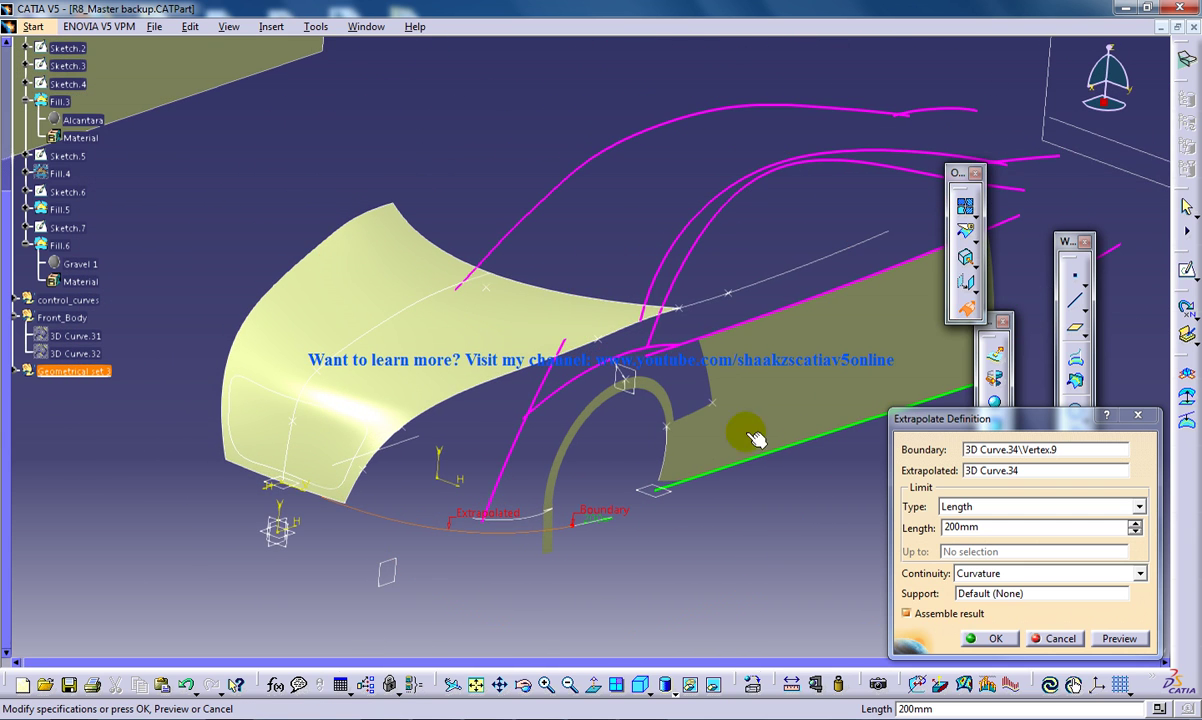